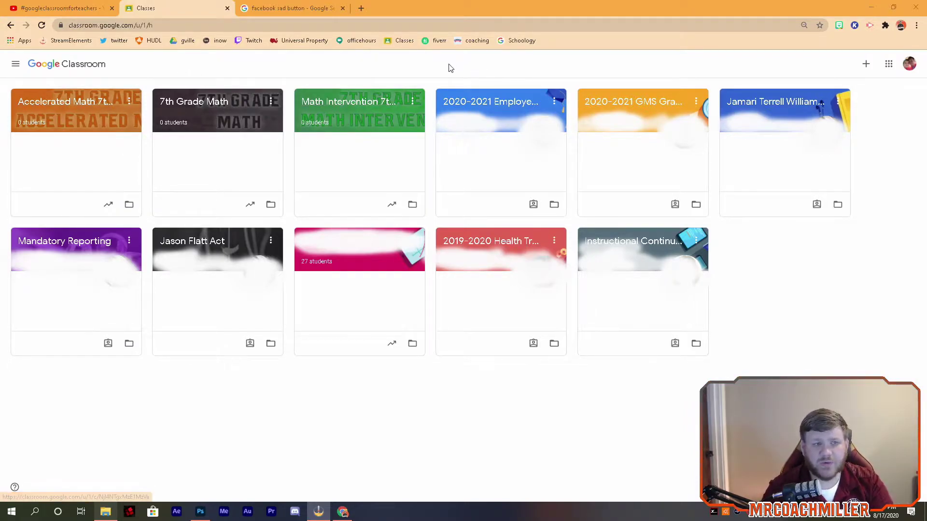
Step: View the other account's Google Classroom home page in a new tab, and look at the original account's Join class form
left_click(362, 9)
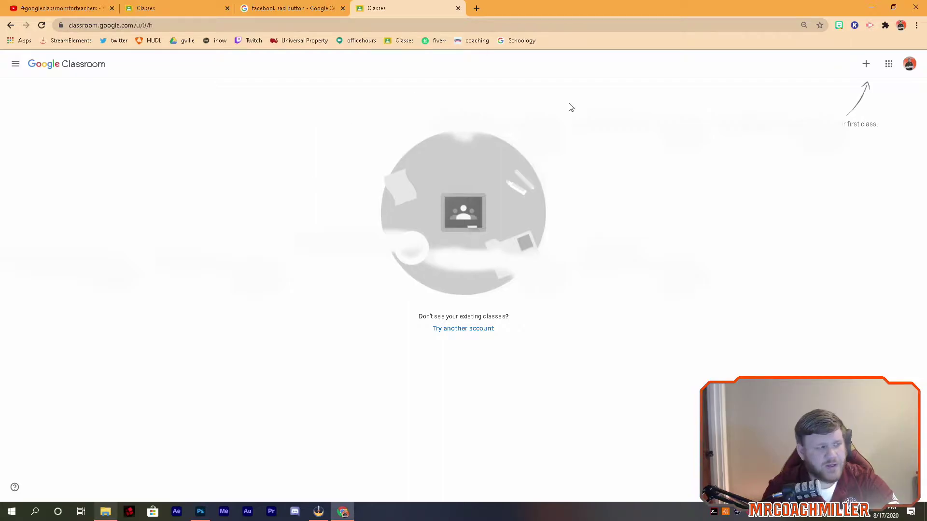
left_click(146, 11)
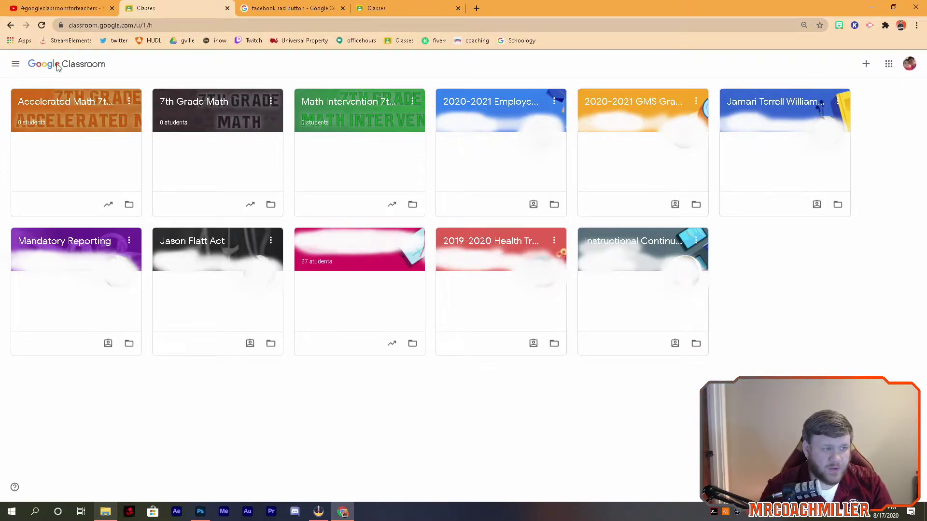
left_click(867, 65)
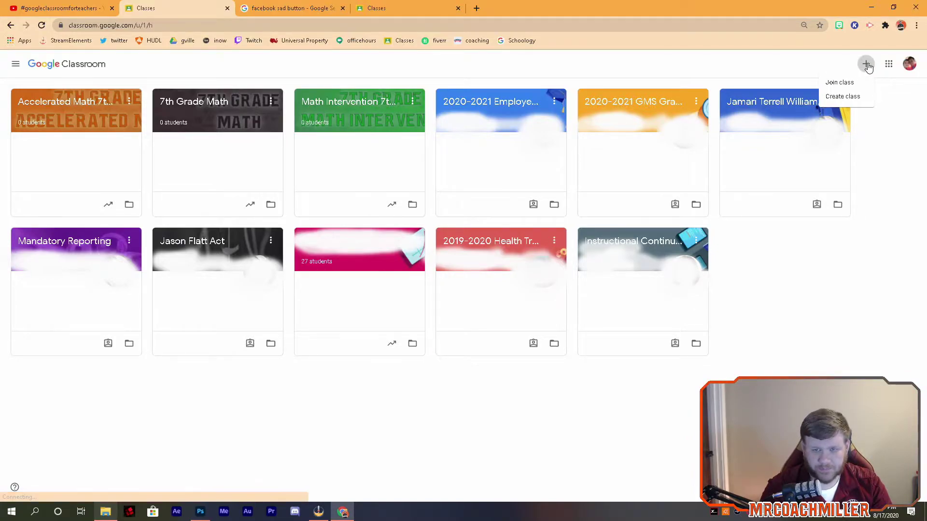
left_click(840, 83)
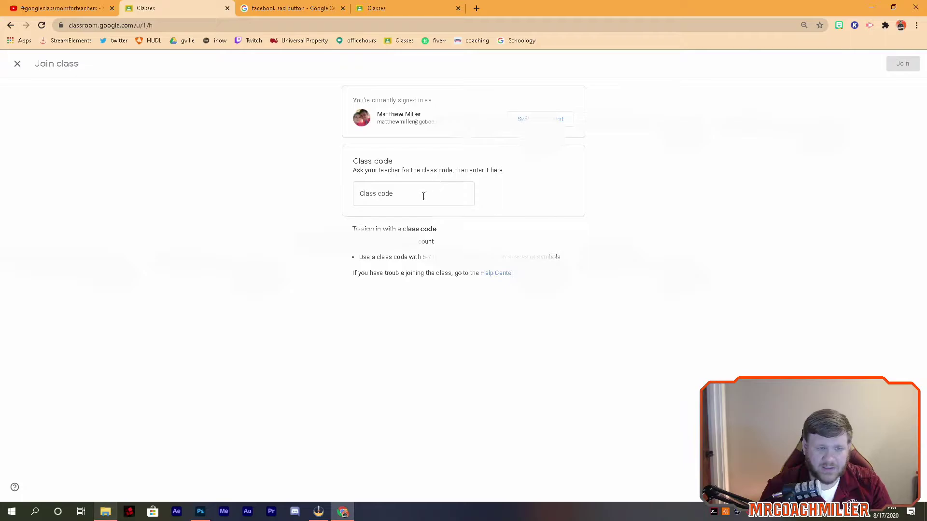
left_click(19, 64)
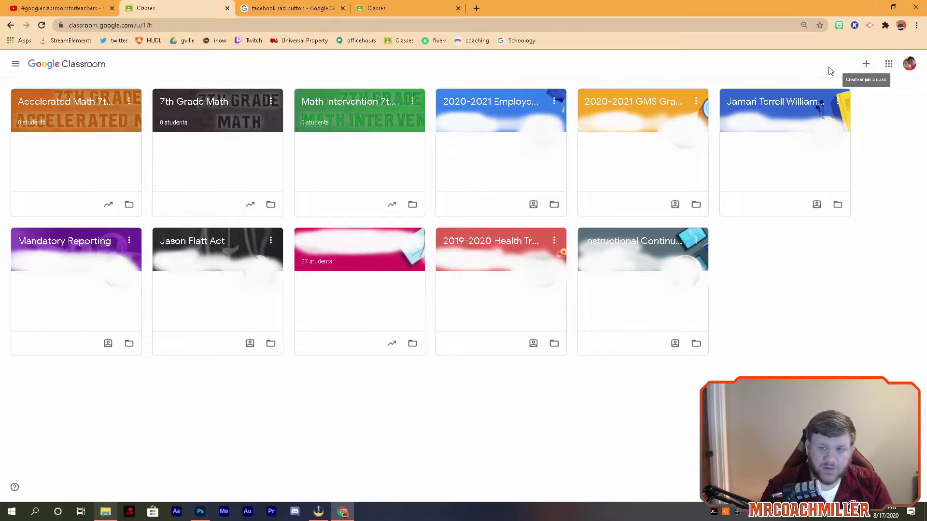
Step: Look at the fields of the Create class form and close it without creating a class
left_click(868, 65)
left_click(844, 98)
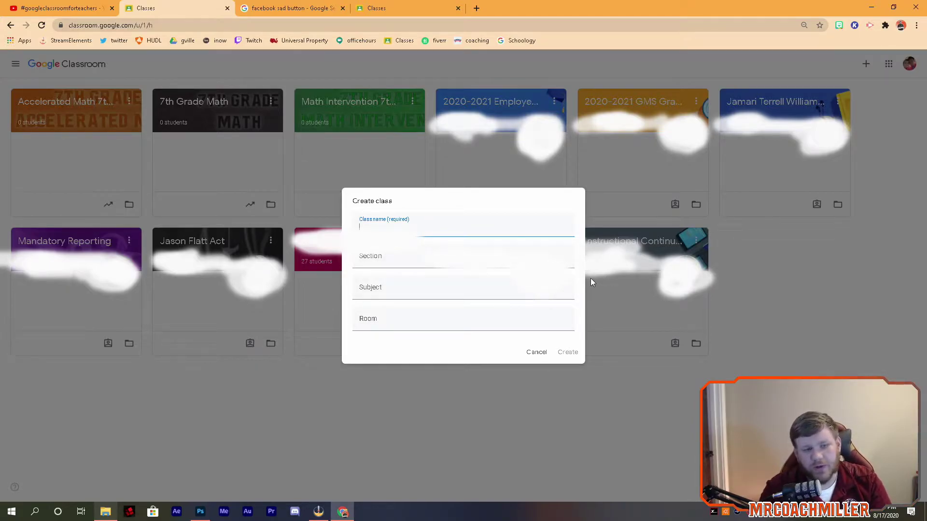
left_click(536, 353)
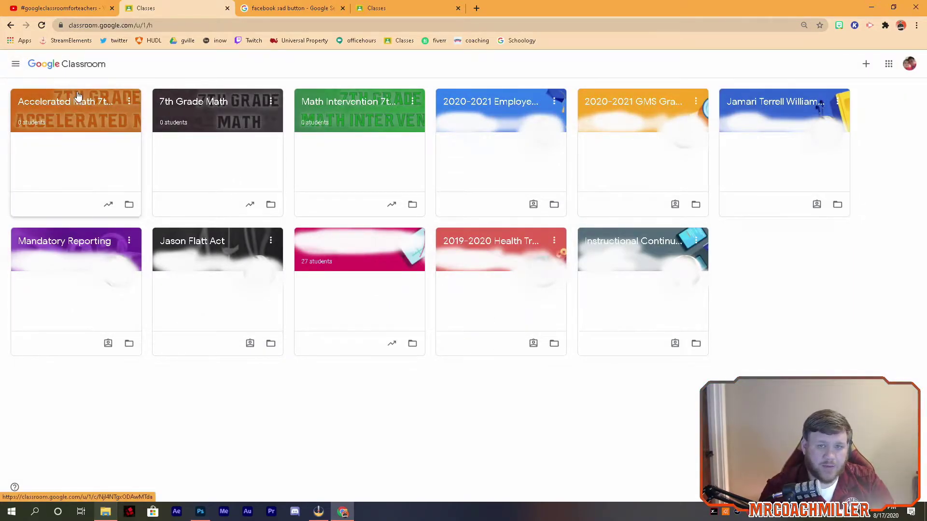
Step: Examine the main navigation menu with its teaching, enrolled and archived class entries
left_click(16, 64)
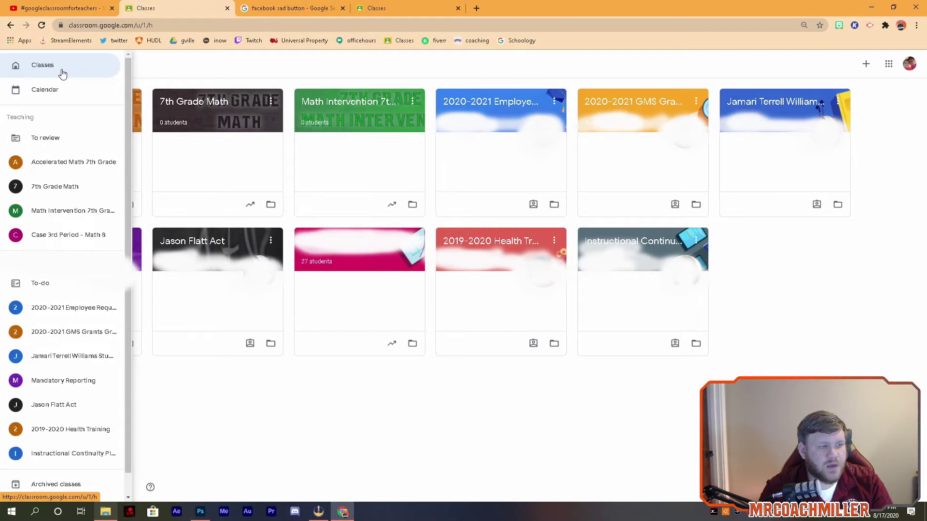
left_click(30, 66)
left_click(16, 64)
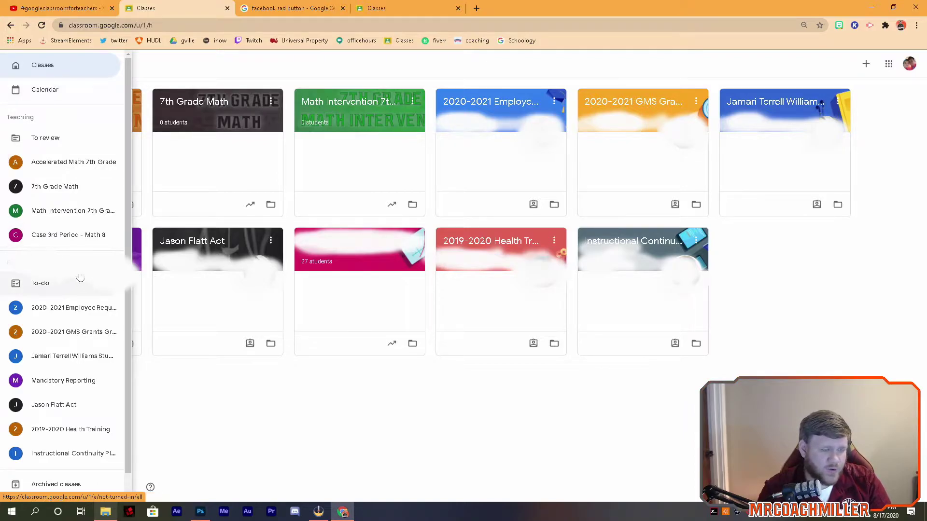
scroll(100, 312, "down", 1)
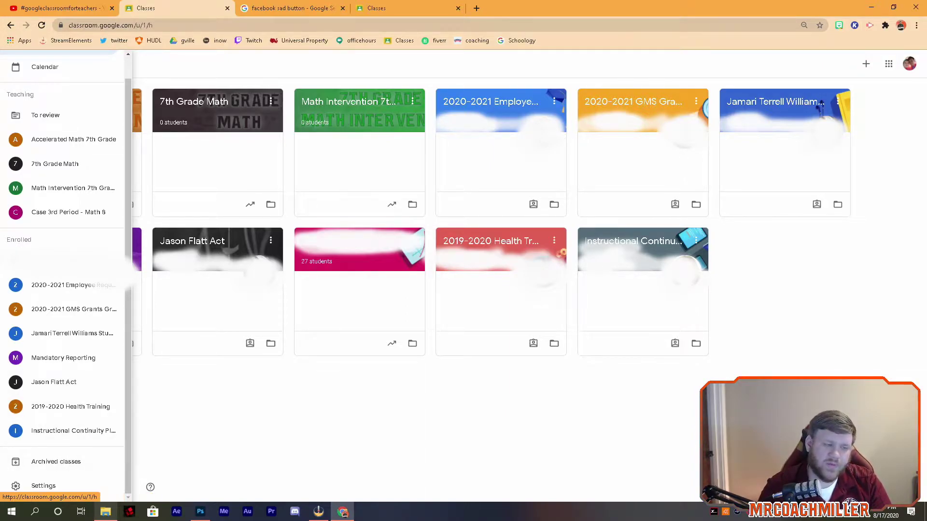
left_click(208, 454)
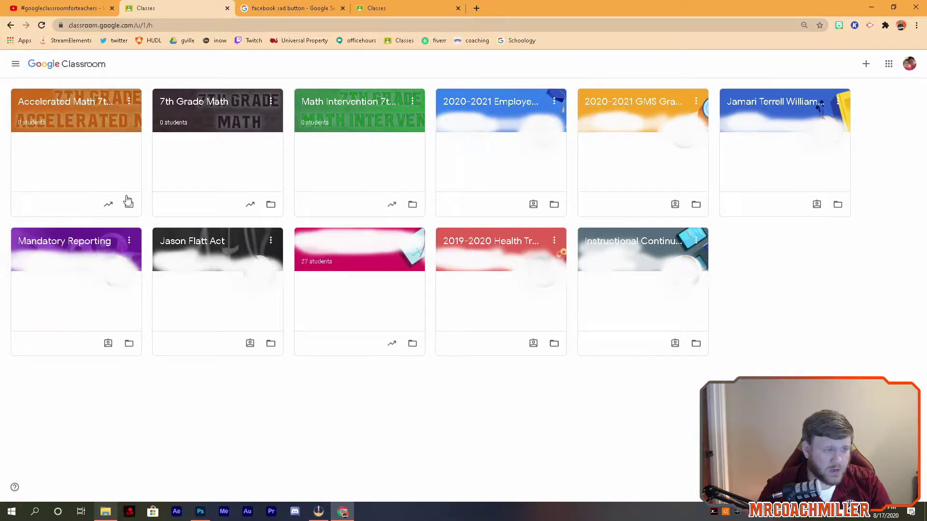
Step: Open the Accelerated Math 7th Grade class and browse the Sports, Math & Science and English & History themes in its gallery
left_click(81, 102)
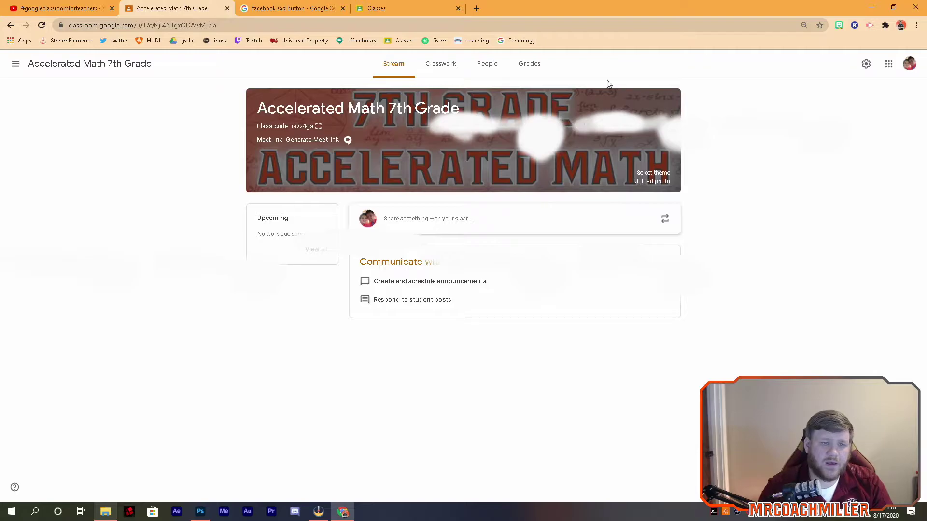
left_click(652, 173)
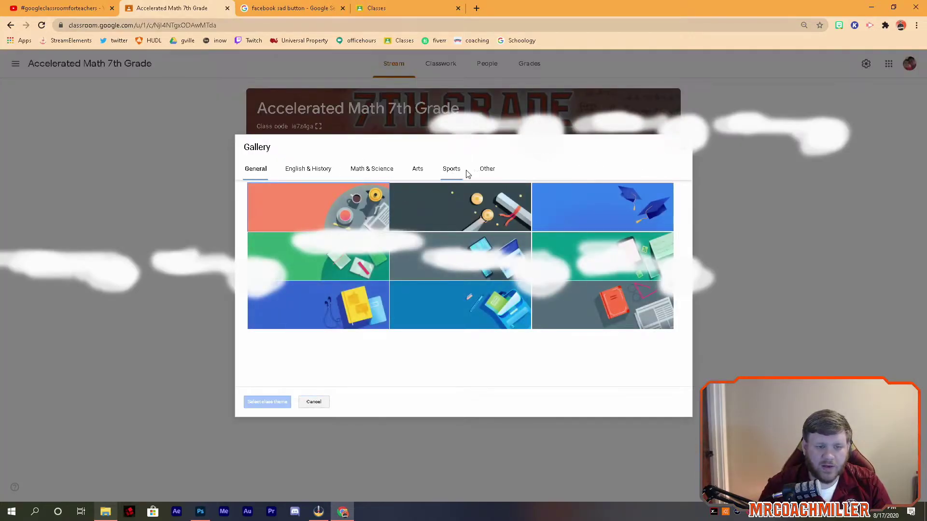
left_click(455, 172)
left_click(370, 170)
left_click(307, 170)
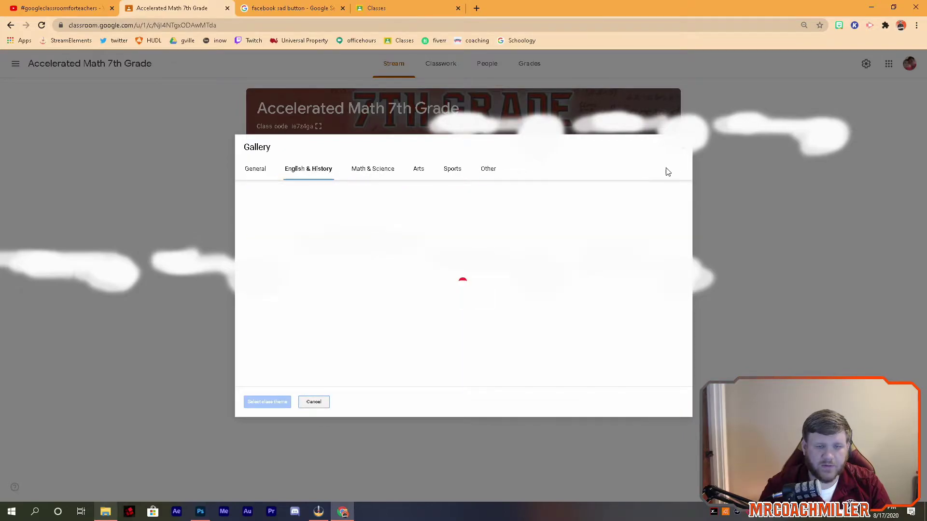
left_click(683, 149)
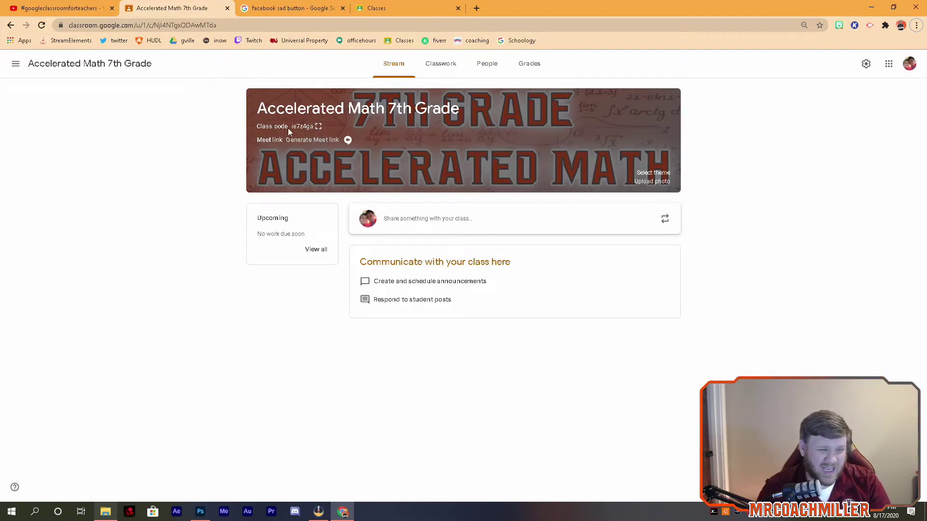
Step: Display the enlarged class code of Accelerated Math 7th Grade and close it
left_click(318, 127)
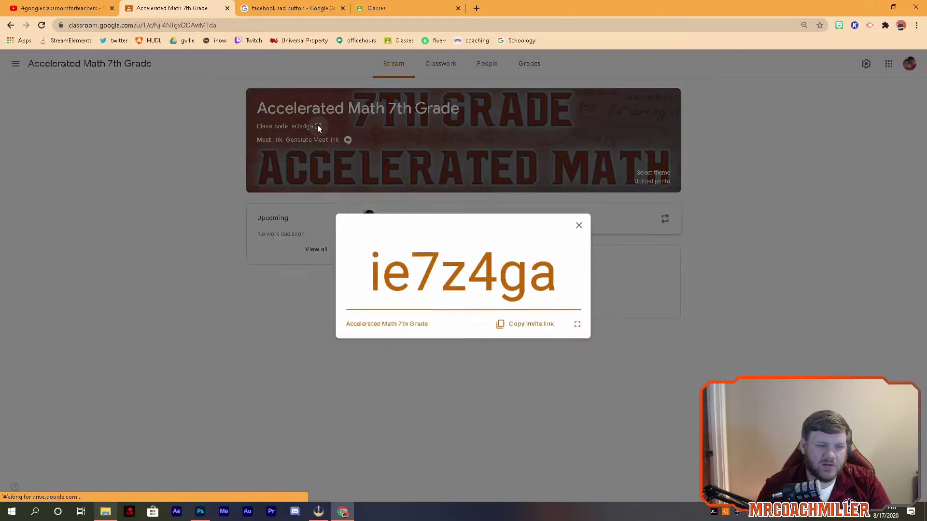
left_click(583, 223)
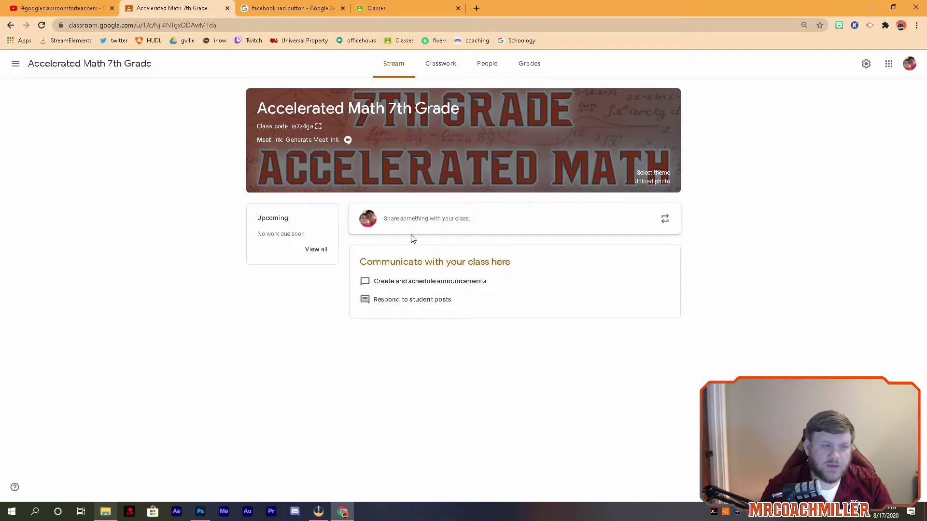
Step: Start a new stream announcement and look over the classes it can be shared with
left_click(433, 222)
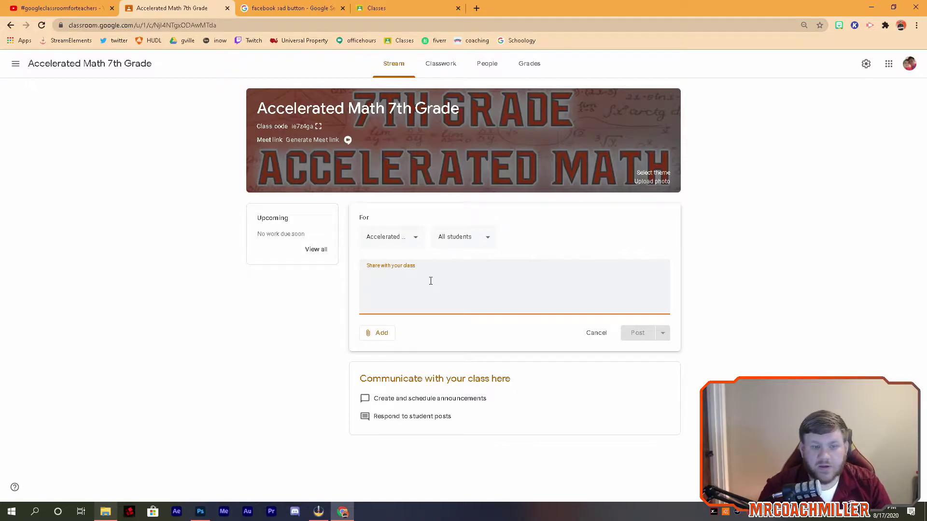
left_click(412, 238)
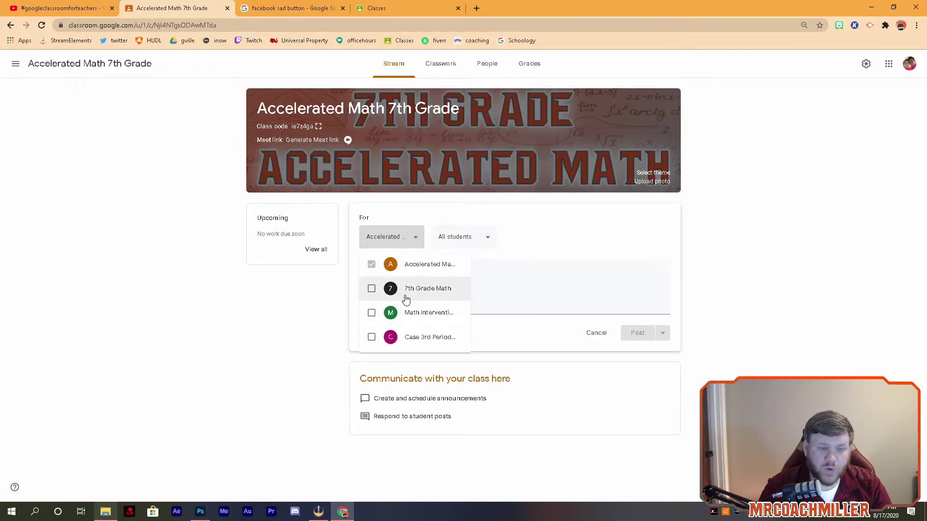
left_click(511, 271)
left_click(415, 270)
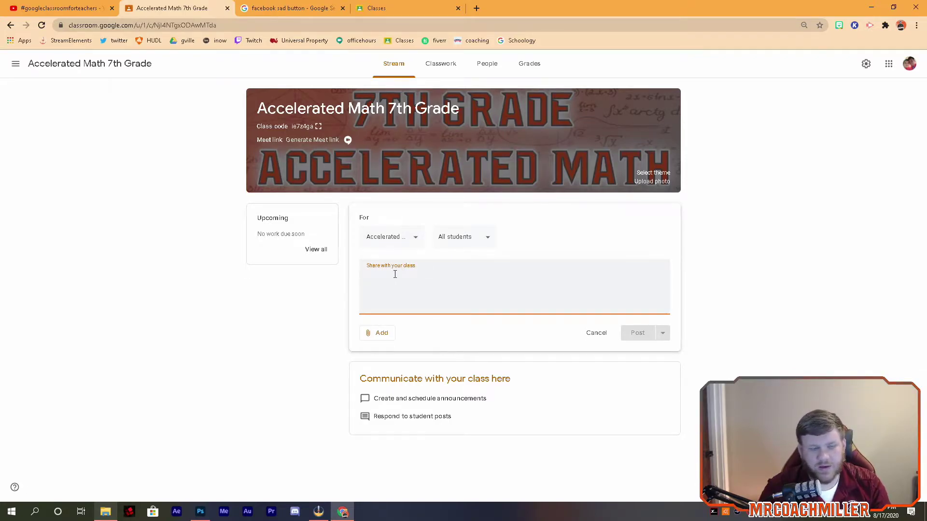
left_click(404, 237)
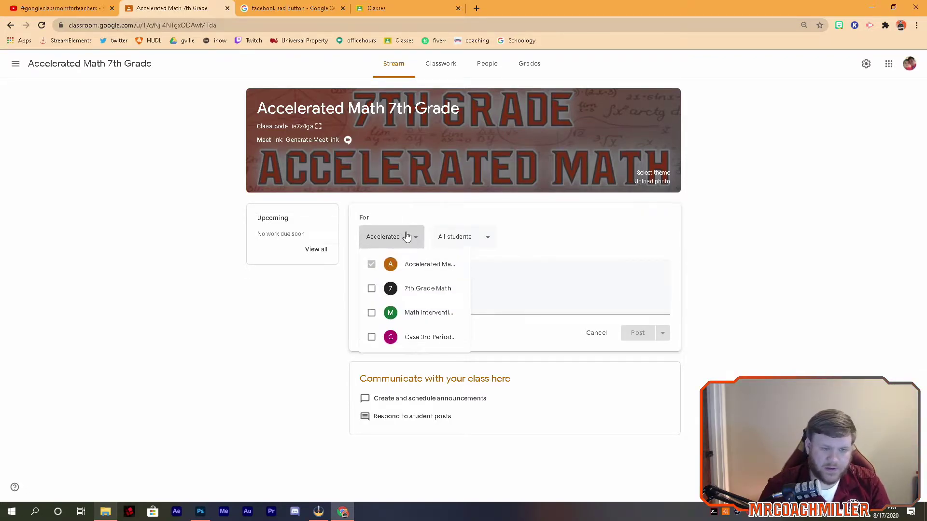
left_click(463, 273)
left_click(445, 272)
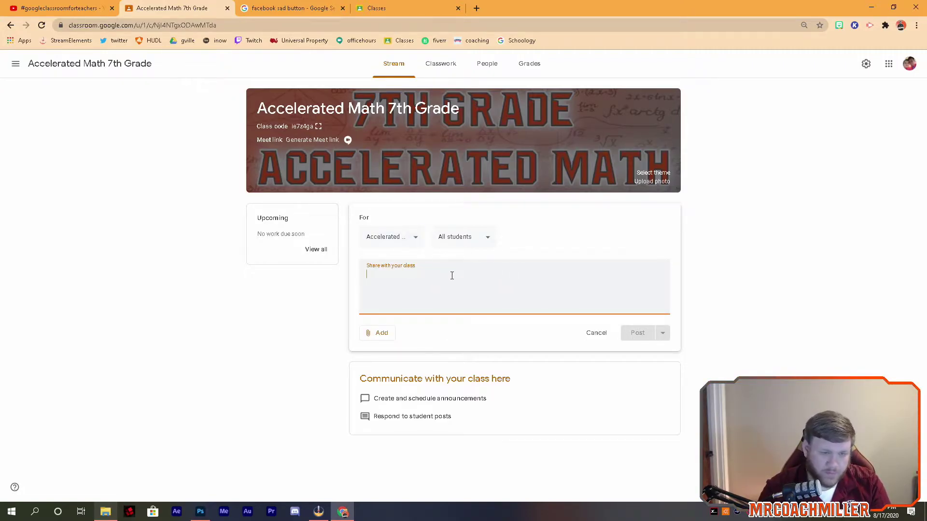
Step: Look at the URL and video search options for attaching a YouTube video to the announcement
left_click(374, 334)
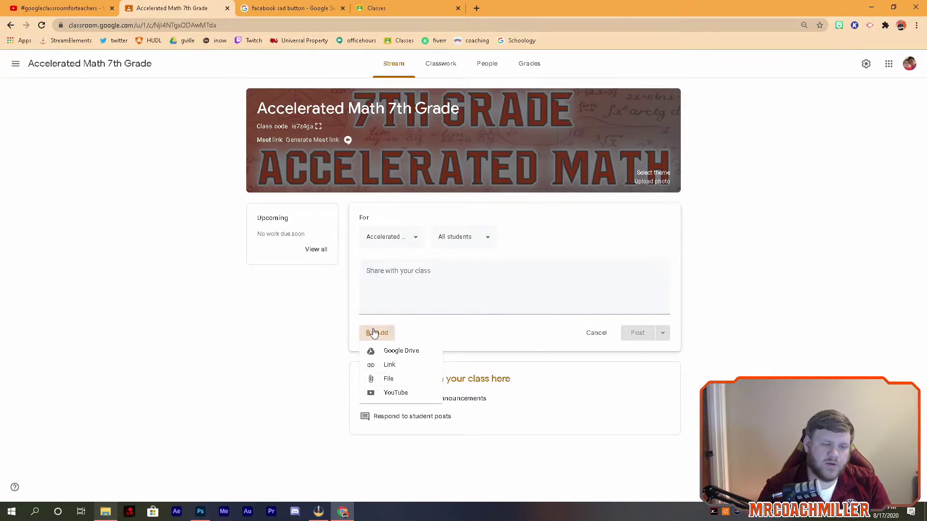
left_click(408, 396)
left_click(307, 173)
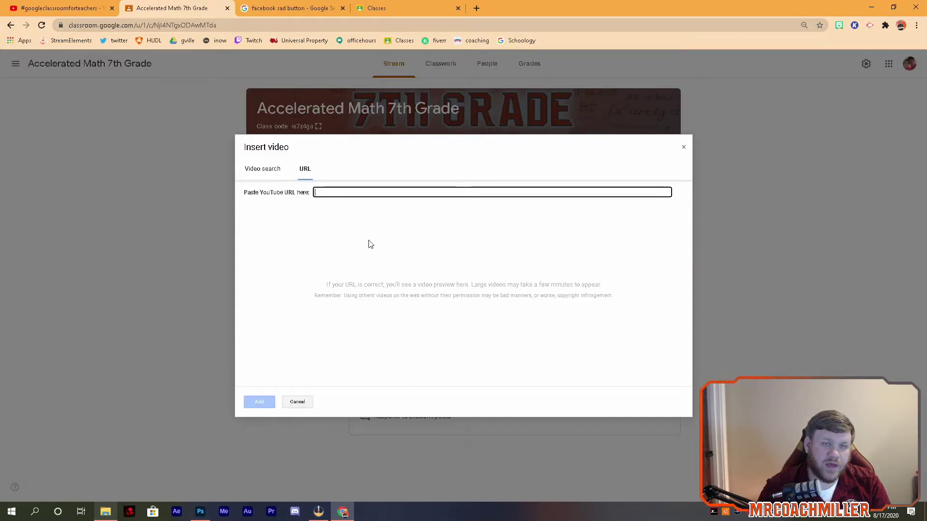
left_click(252, 169)
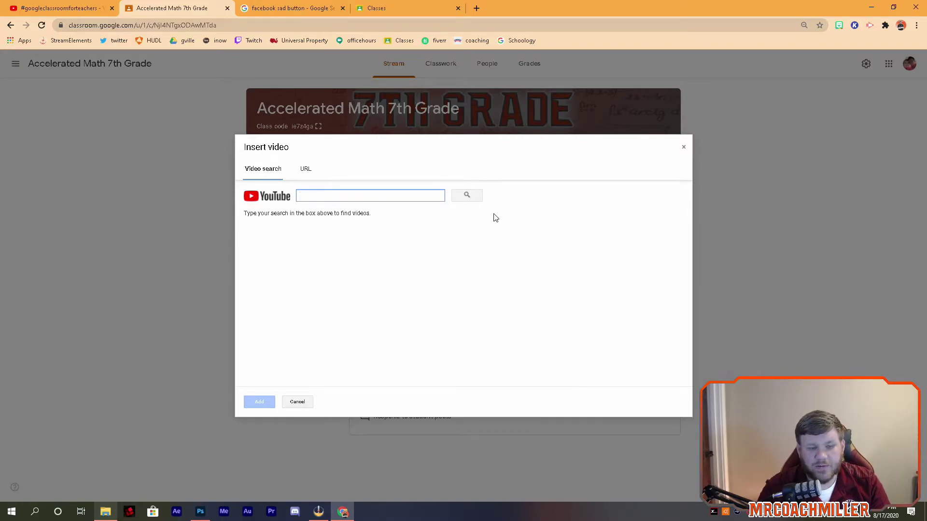
left_click(683, 149)
Step: Write "Test Friday" as the announcement text and check its scheduling date and time options without scheduling it
left_click(448, 281)
type("Test Friday")
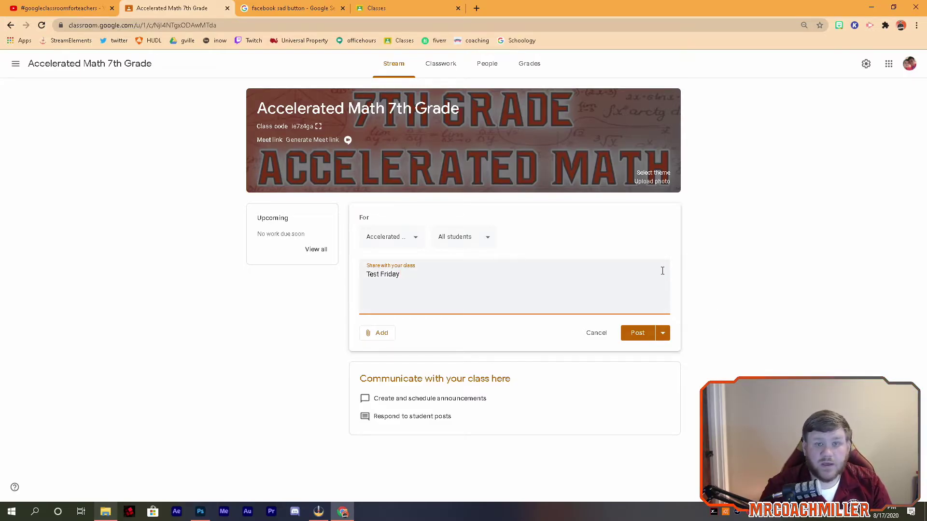
left_click(662, 333)
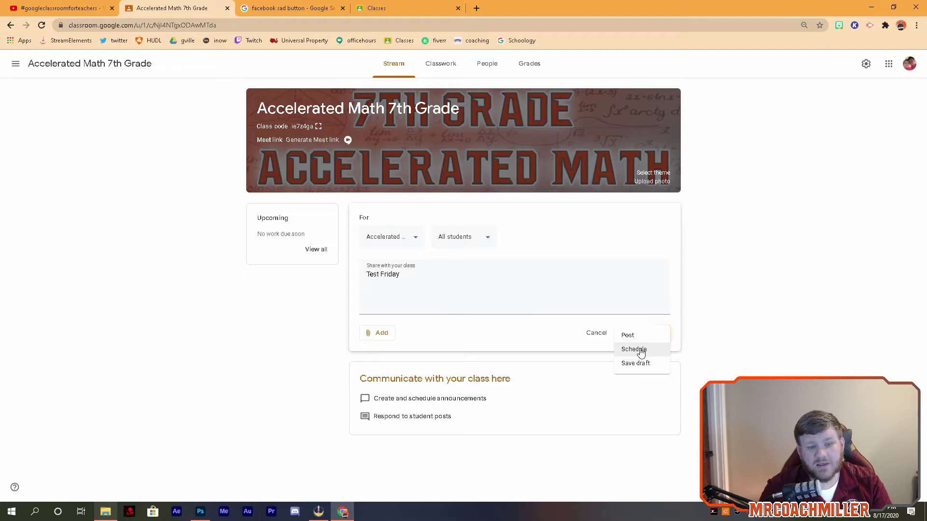
left_click(640, 352)
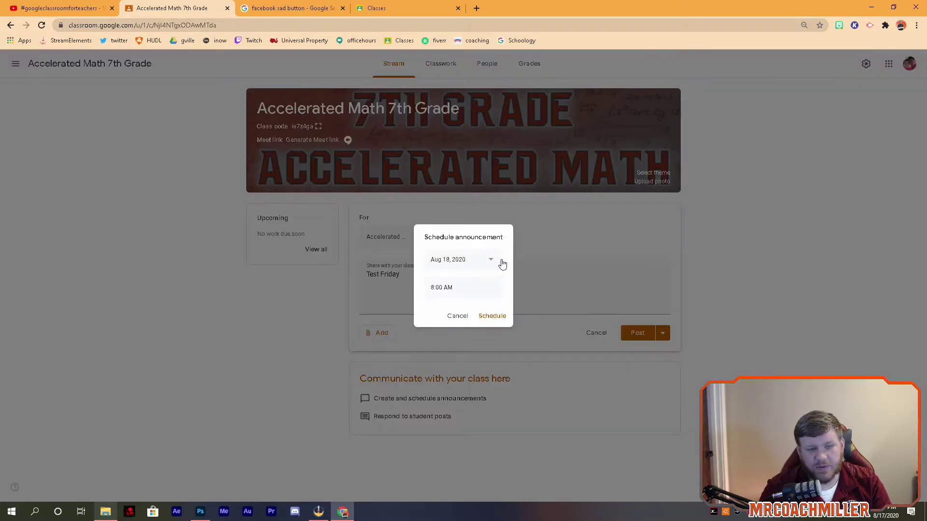
left_click(494, 263)
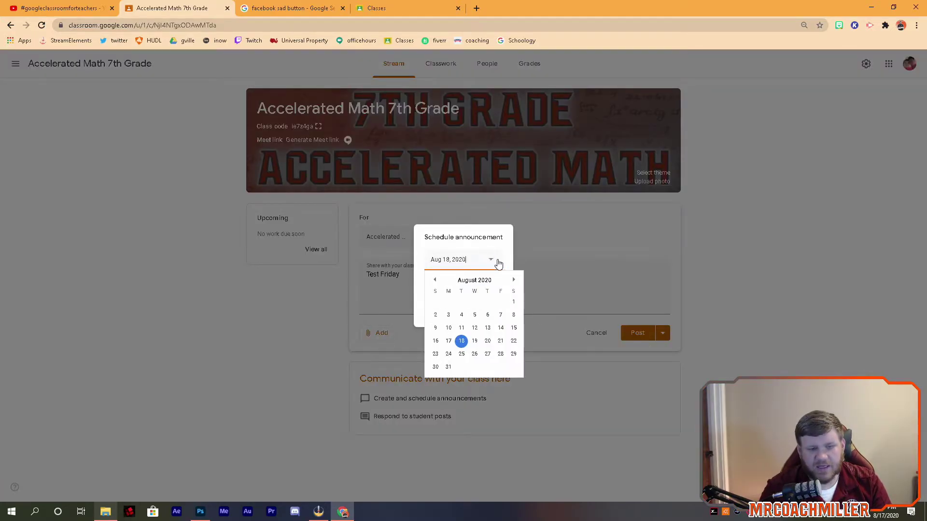
left_click(495, 262)
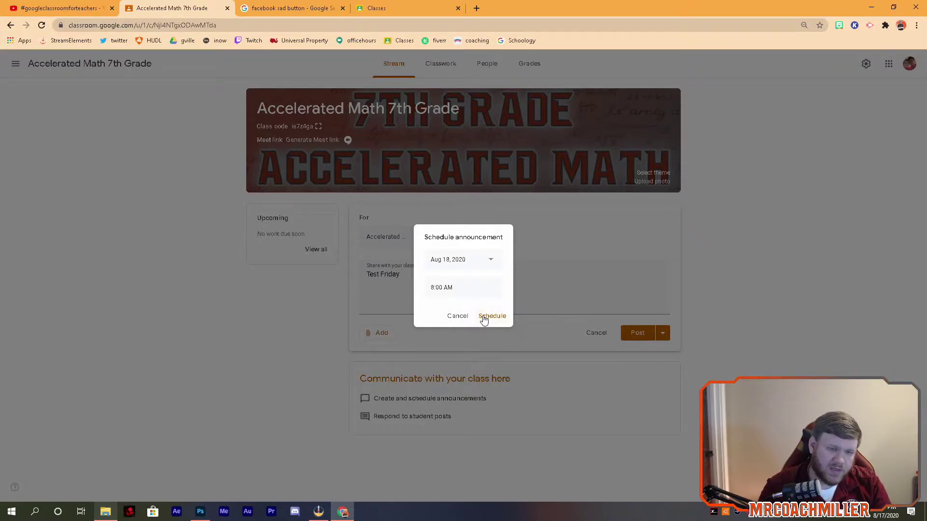
left_click(457, 316)
Step: Add 7th Grade Math to the announcement's classes, check the posting options, and discard the announcement
left_click(389, 241)
left_click(372, 288)
left_click(541, 292)
left_click(668, 337)
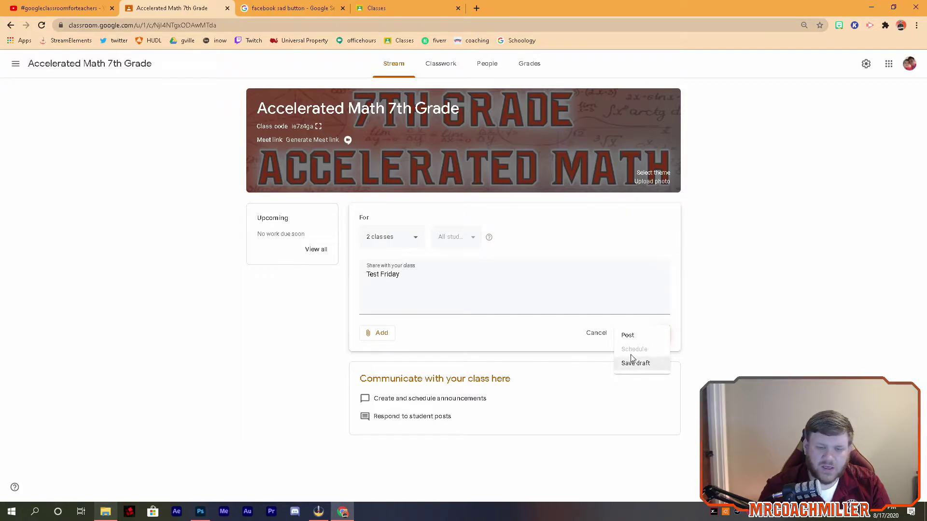
left_click(580, 345)
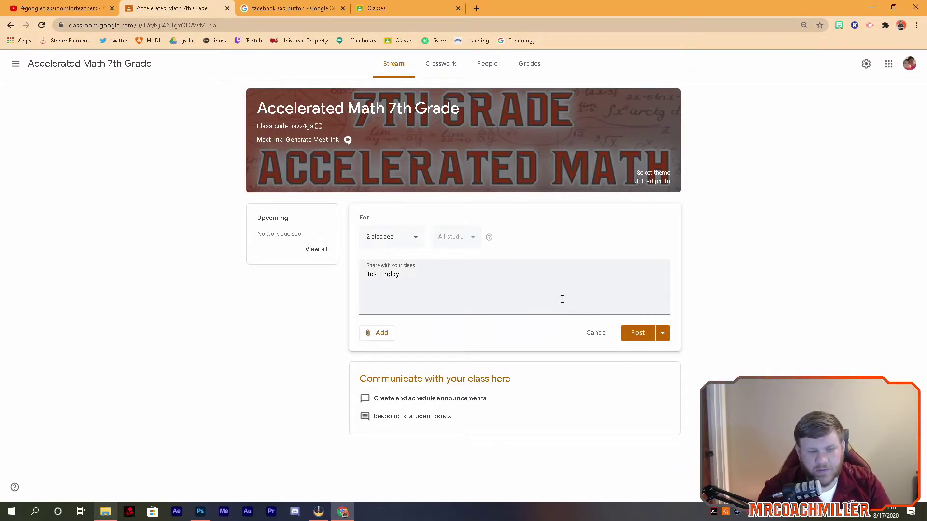
left_click(604, 335)
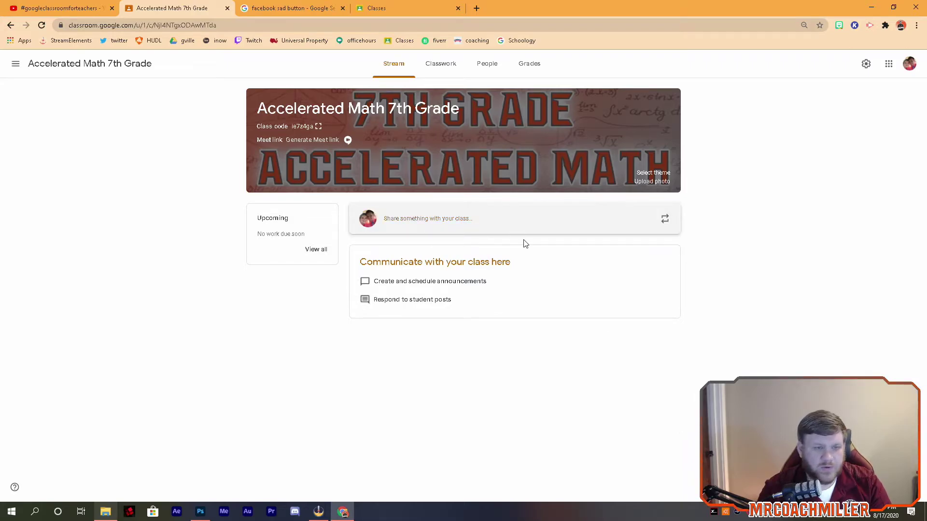
Step: Delete the Bellringer topic from the classwork of Accelerated Math 7th Grade
left_click(433, 67)
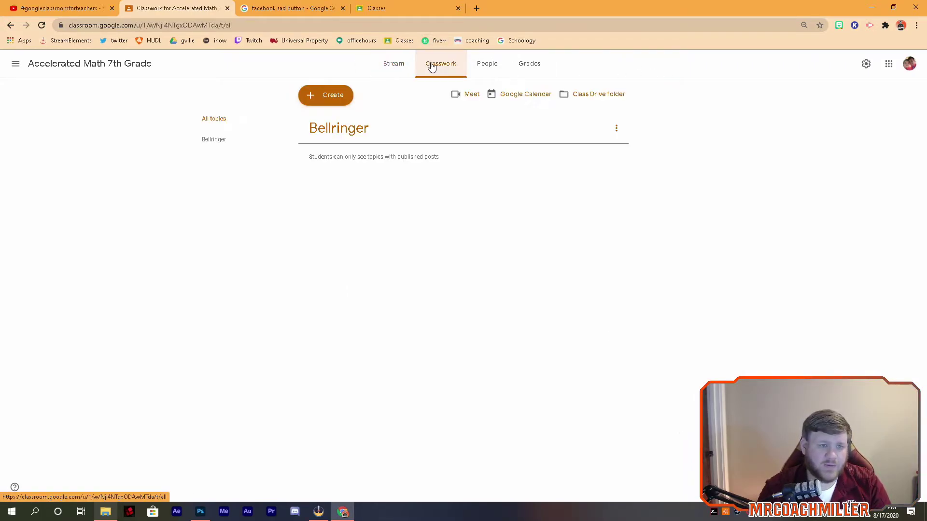
left_click(611, 132)
left_click(590, 160)
left_click(514, 293)
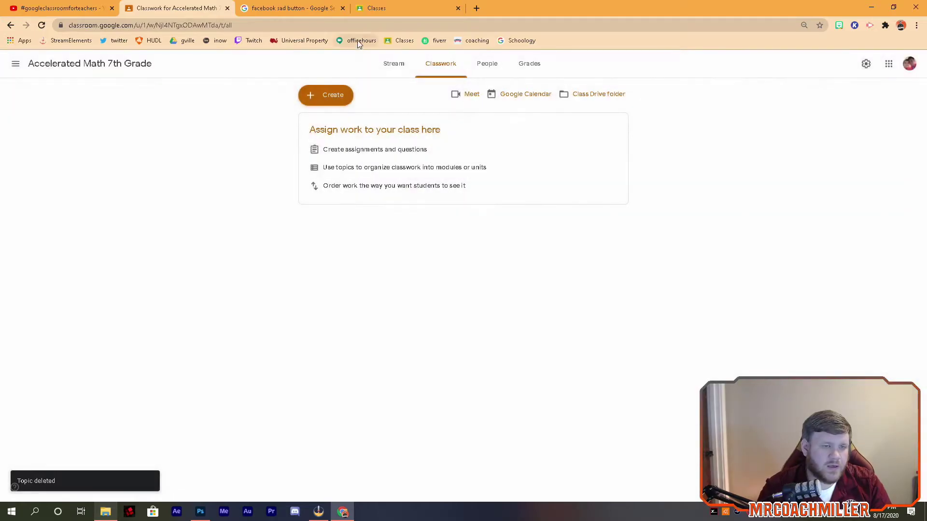
Step: Look at the blank assignment form for Accelerated Math 7th Grade and close it without creating an assignment
left_click(316, 102)
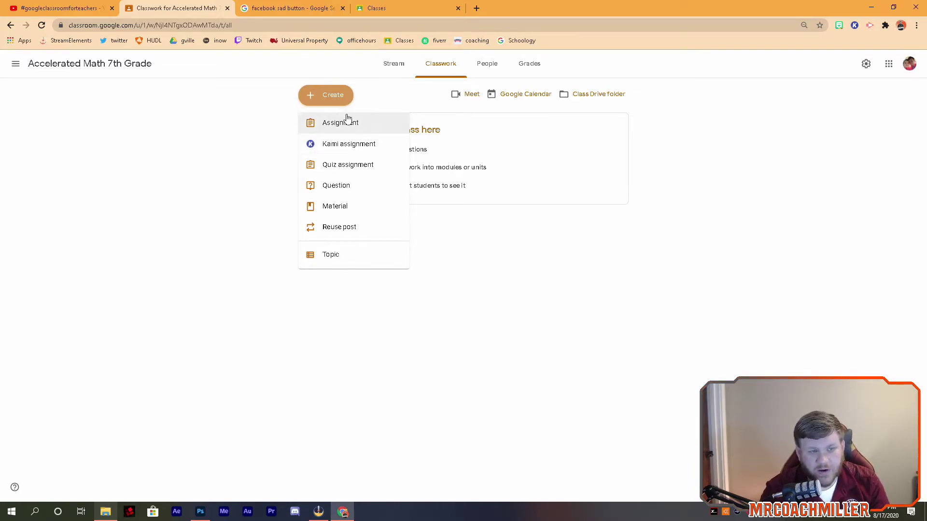
left_click(349, 124)
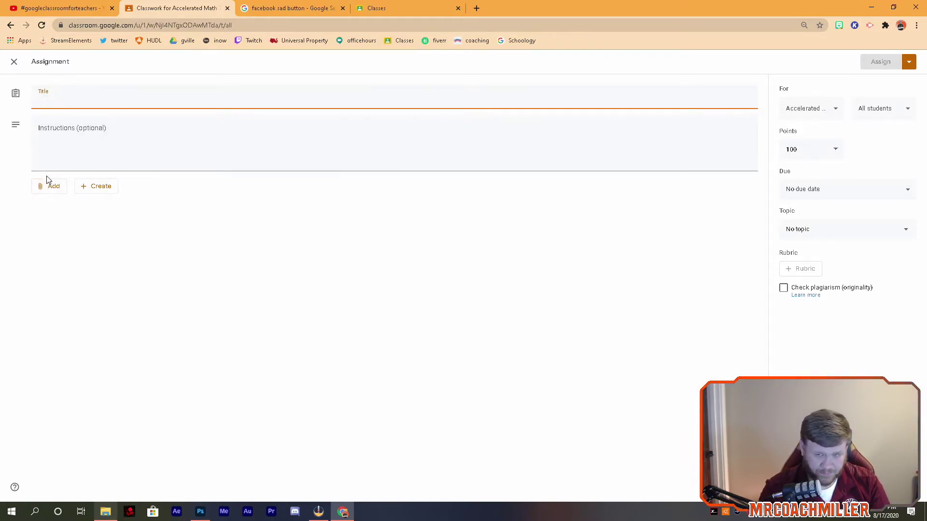
left_click(14, 61)
Step: Look through the classes available for reusing a post in the classwork and close the list without choosing one
left_click(352, 98)
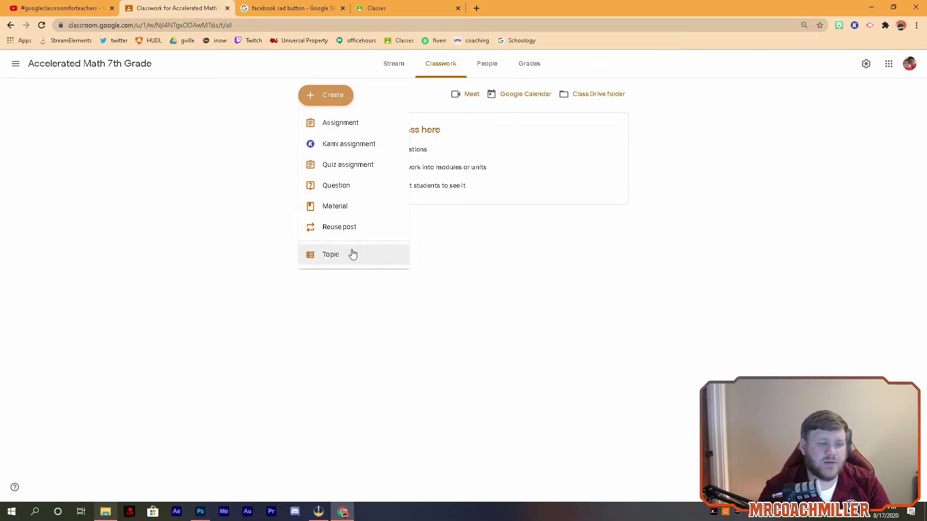
left_click(362, 235)
scroll(362, 261, "down", 1)
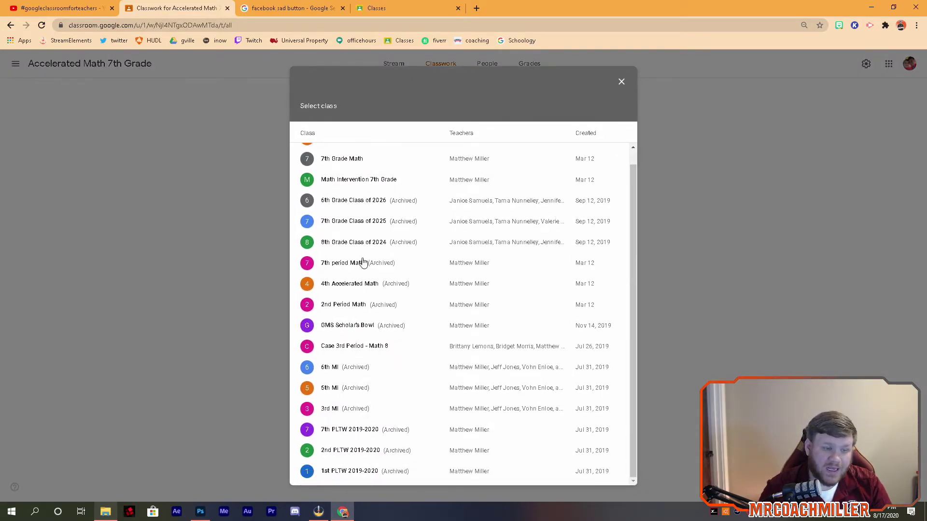
left_click_drag(636, 210, 608, 274)
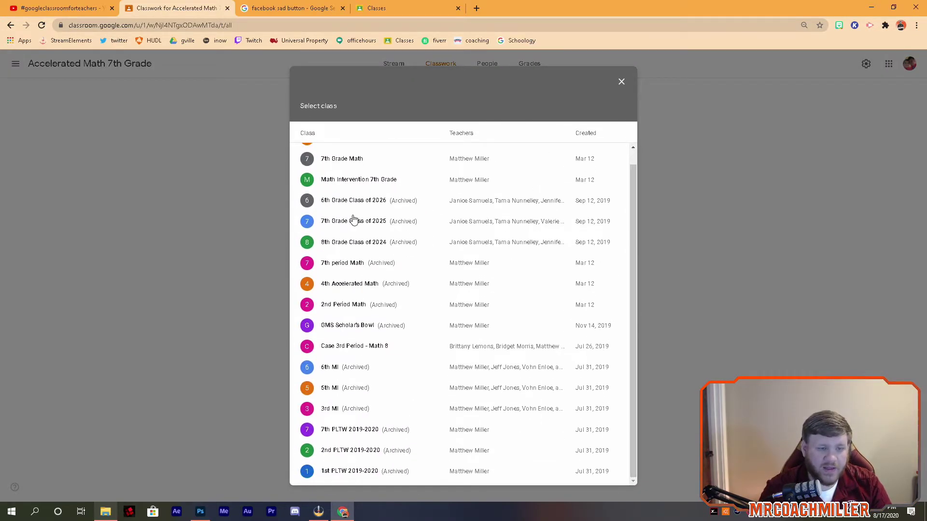
left_click(744, 239)
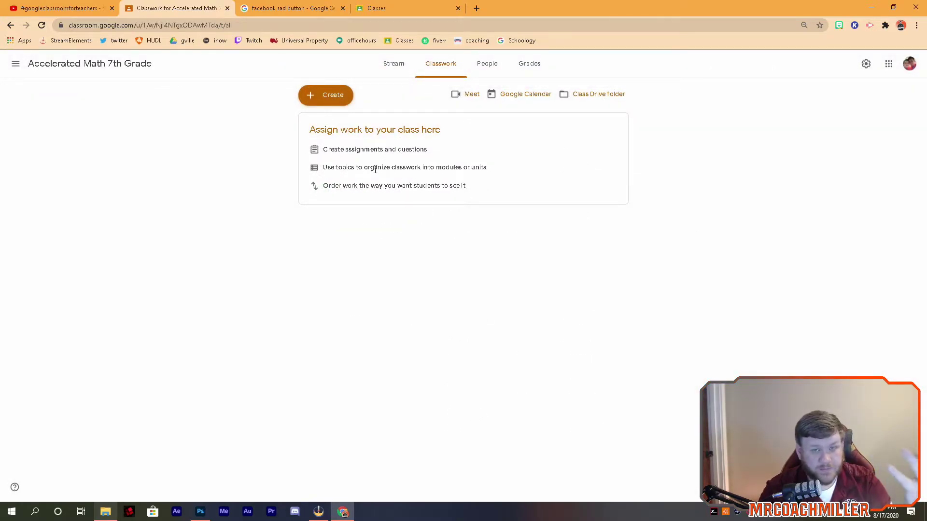
Step: Add a classwork topic named "Bellringer" to Accelerated Math 7th Grade
left_click(317, 101)
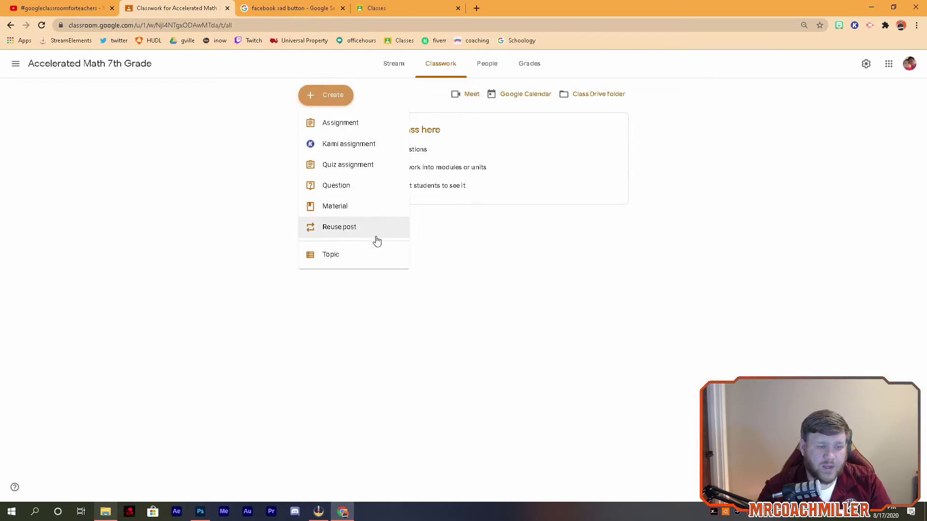
left_click(352, 256)
type("Bellringer")
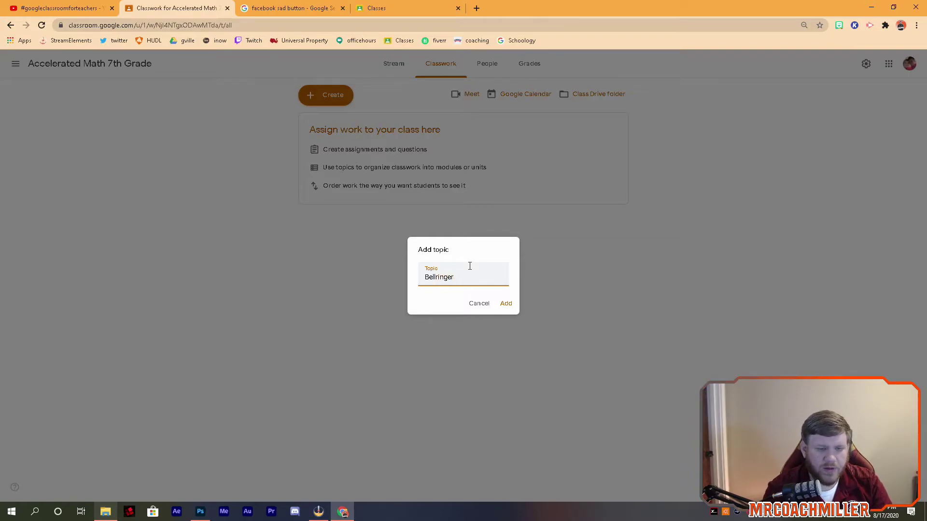
key("Return")
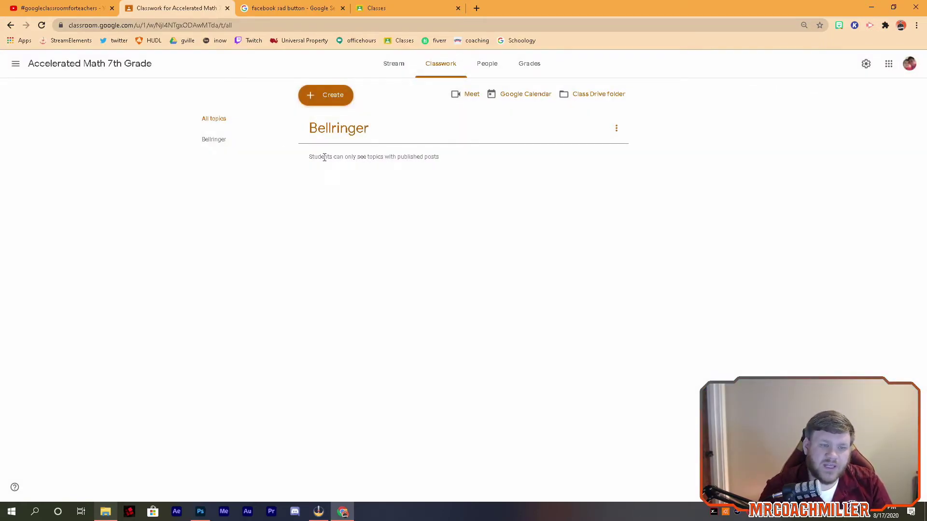
Step: Add another classwork topic named "HW" to the class
left_click(308, 90)
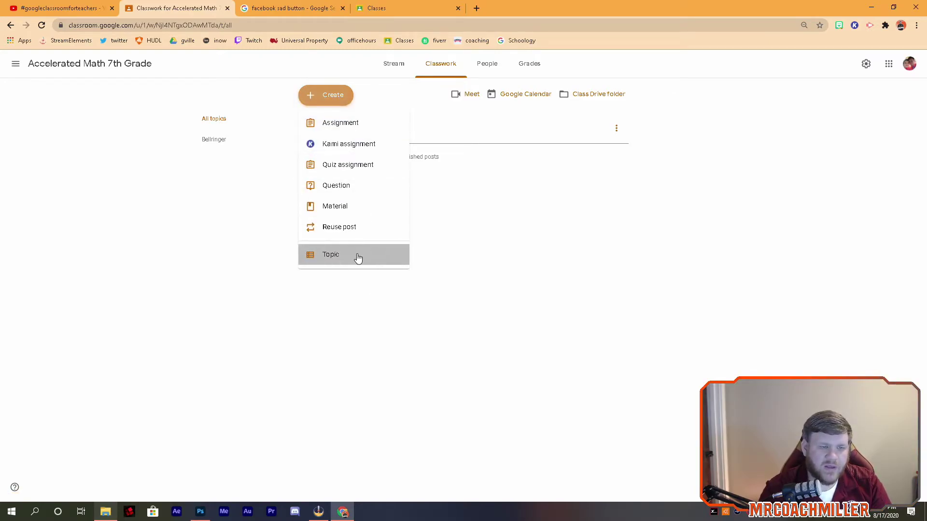
left_click(358, 255)
type("HW")
left_click(506, 305)
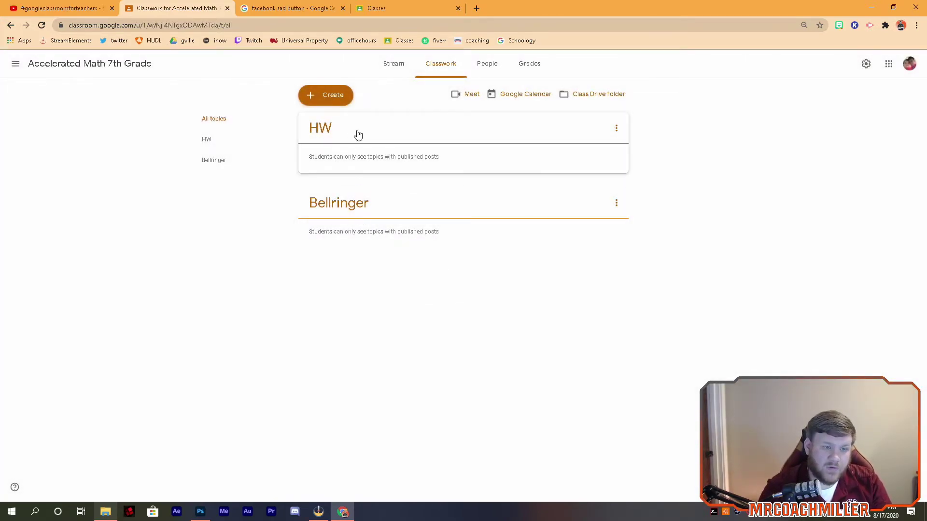
Step: Reorder the classwork topics so that HW sits below Bellringer
left_click_drag(358, 134, 393, 227)
left_click_drag(378, 129, 370, 190)
left_click_drag(325, 132, 376, 193)
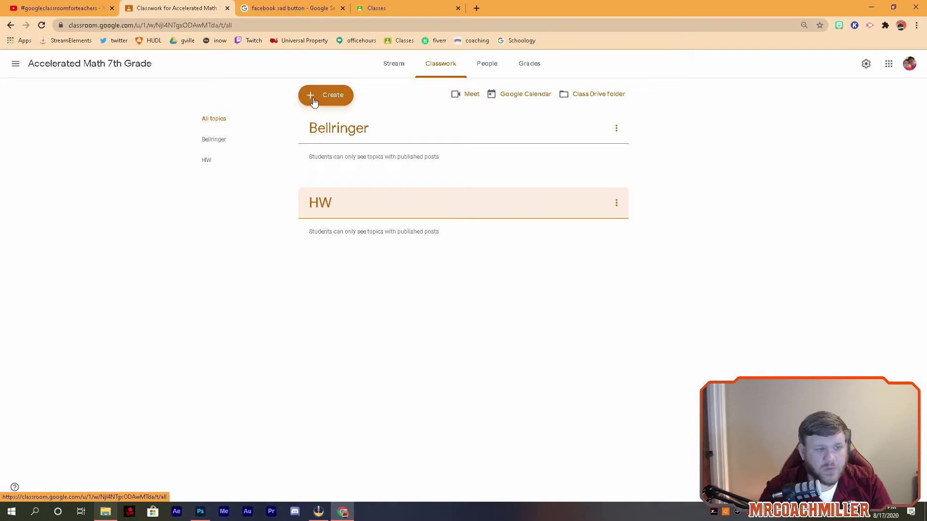
Step: Look at the teacher and student invitation forms for the class and cancel both without inviting anyone
left_click(485, 67)
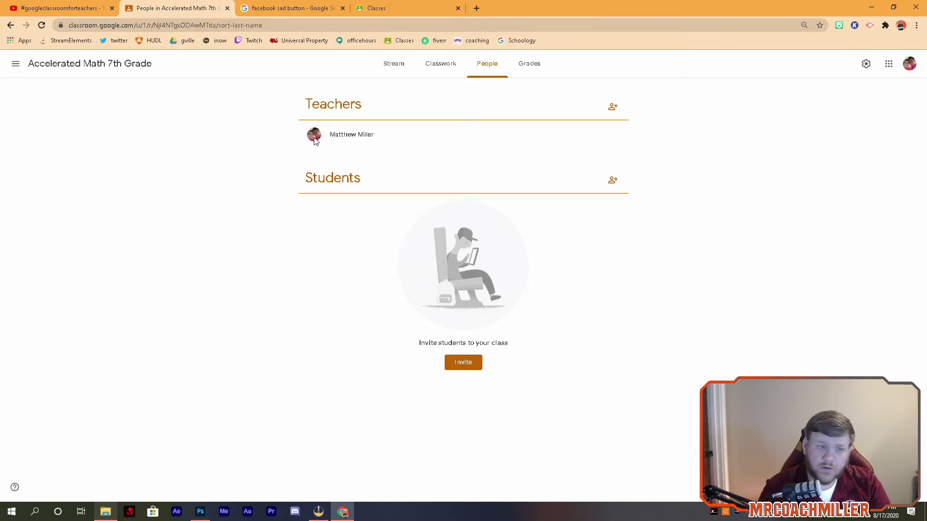
left_click(612, 106)
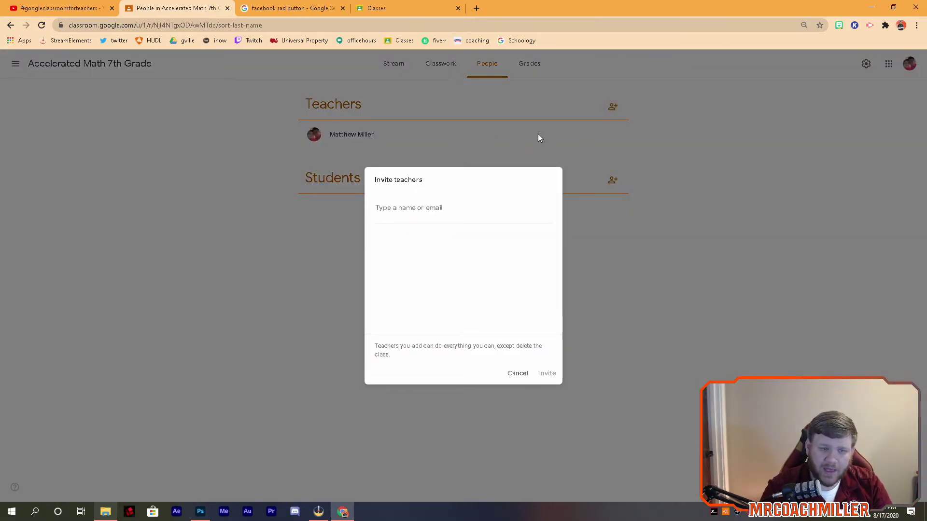
left_click(519, 374)
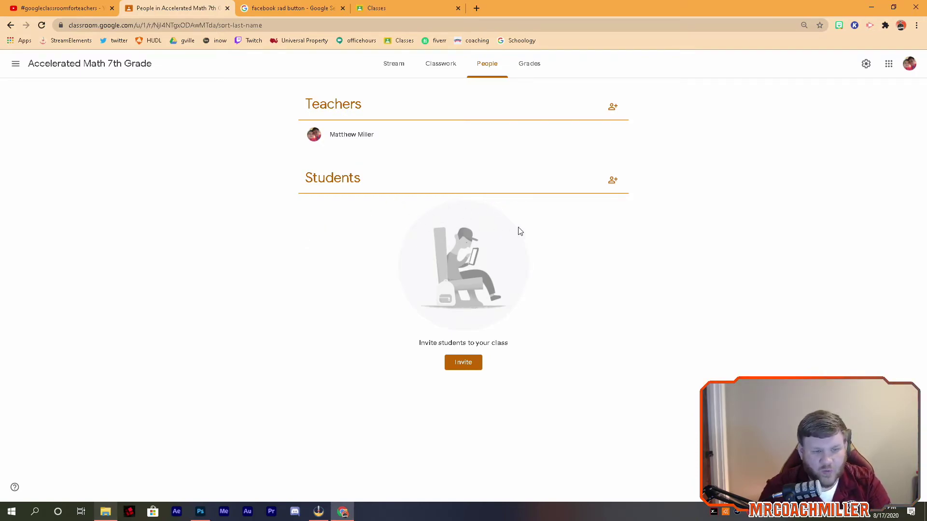
left_click(612, 180)
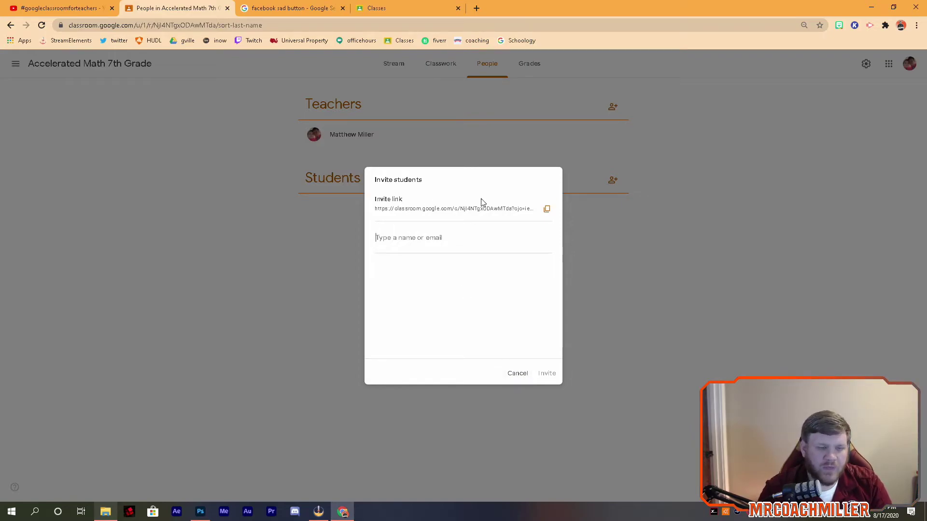
left_click(516, 374)
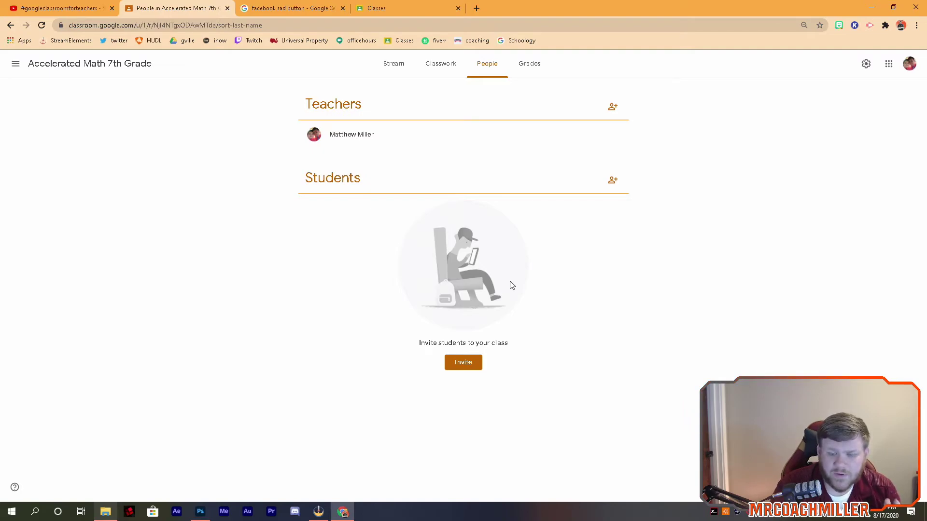
Step: View the class's Grades page and briefly check the Google apps and account options
left_click(530, 66)
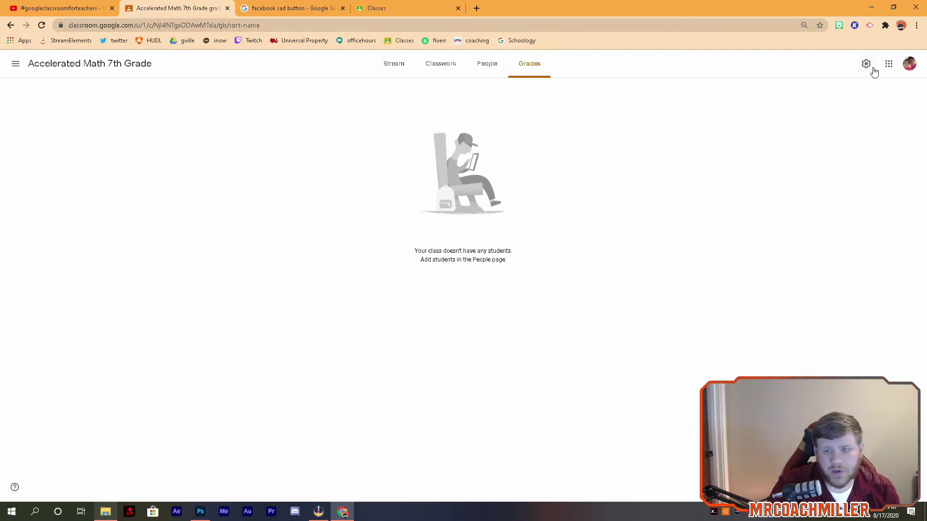
left_click(889, 64)
left_click(912, 65)
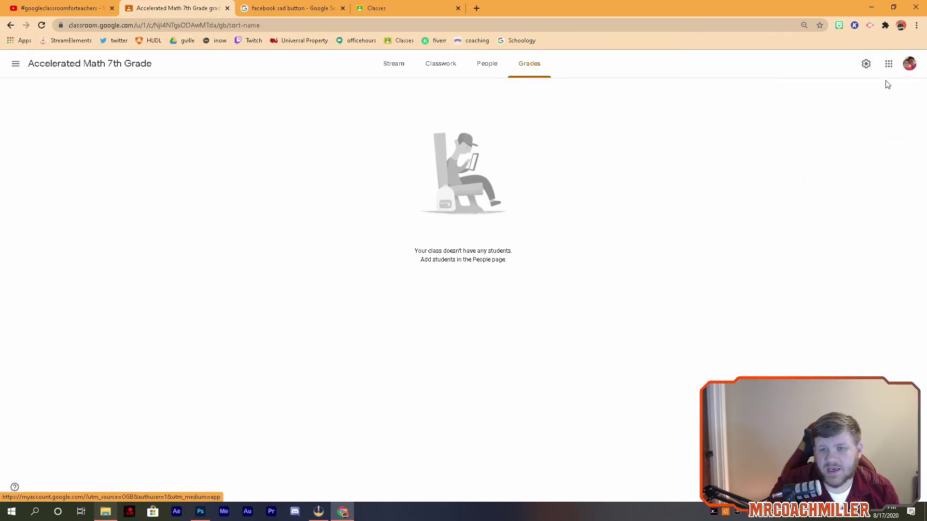
left_click(764, 100)
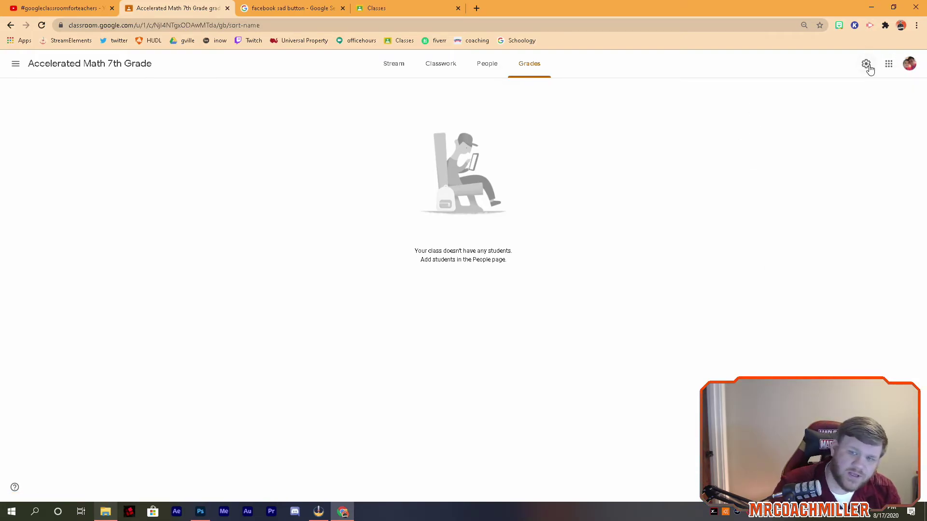
Step: Review the invite code management options in the class settings and display the enlarged class code, then close it
left_click(867, 64)
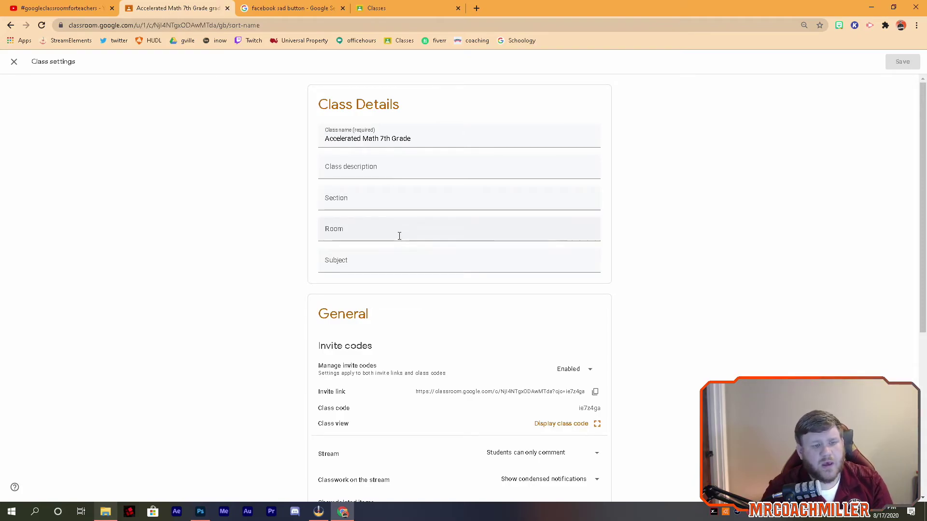
scroll(413, 340, "down", 4)
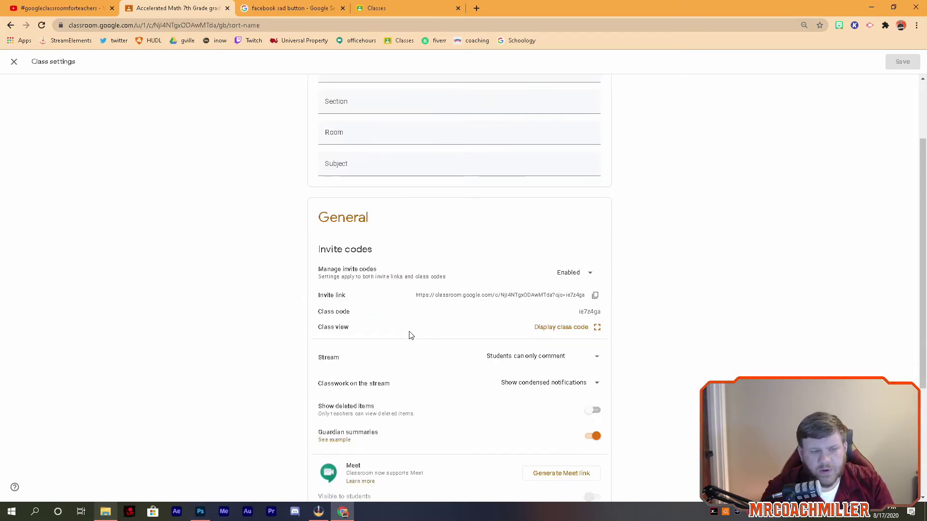
scroll(379, 237, "up", 1)
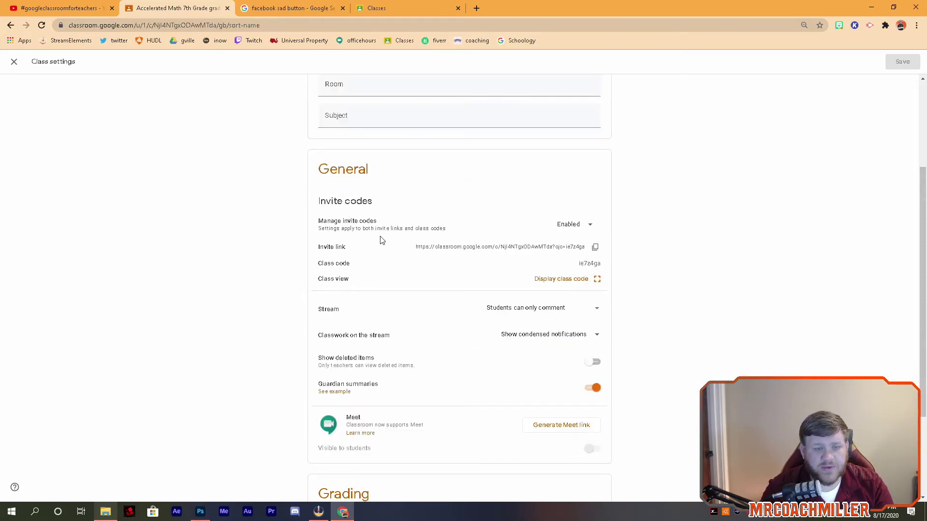
left_click(586, 224)
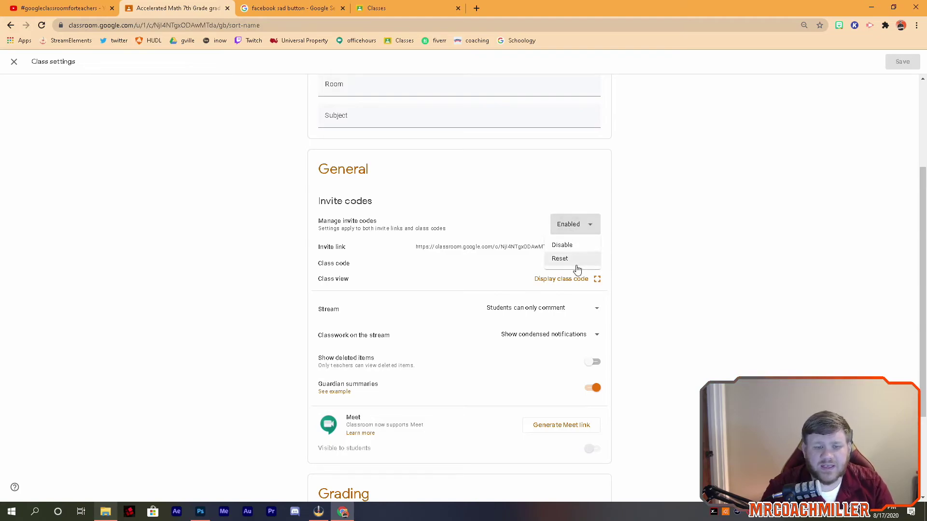
left_click(509, 202)
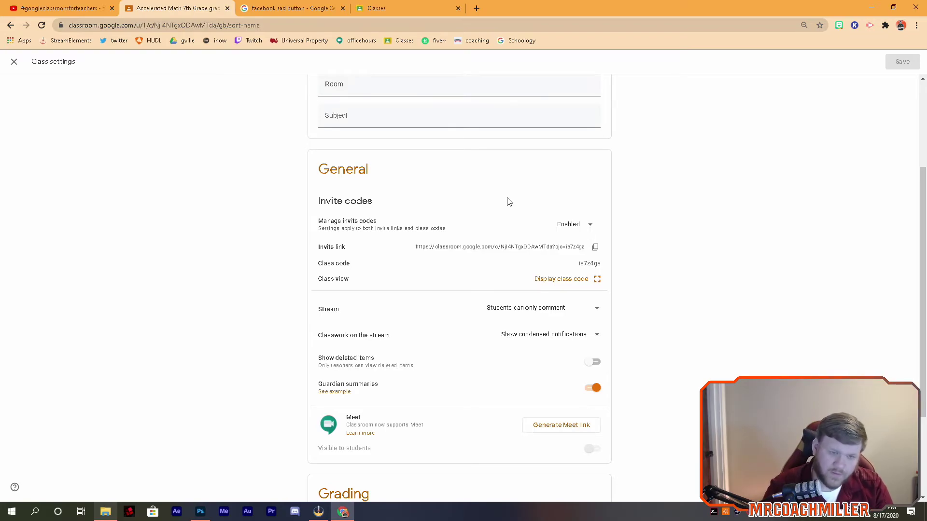
left_click(597, 280)
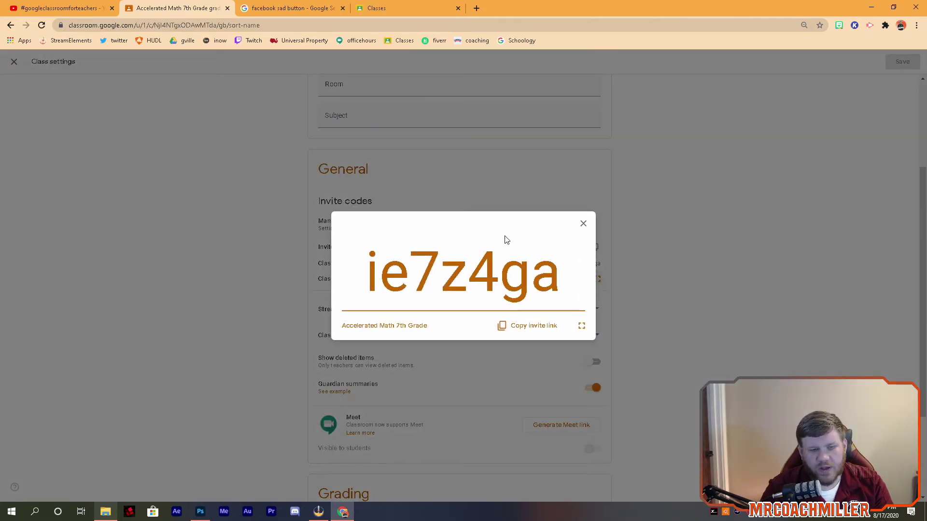
left_click(584, 225)
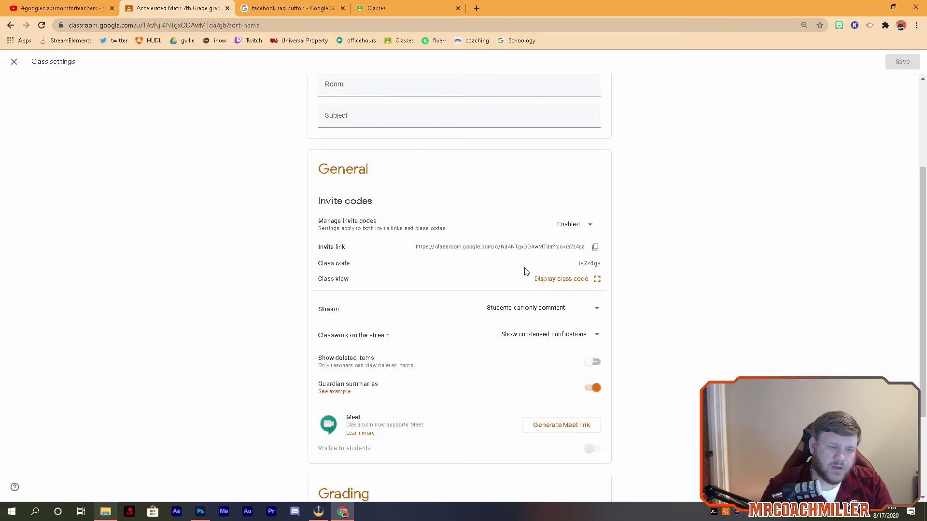
Step: Check the stream's posting and commenting options, and set Classwork on the stream to "Show attachments and details"
left_click(607, 312)
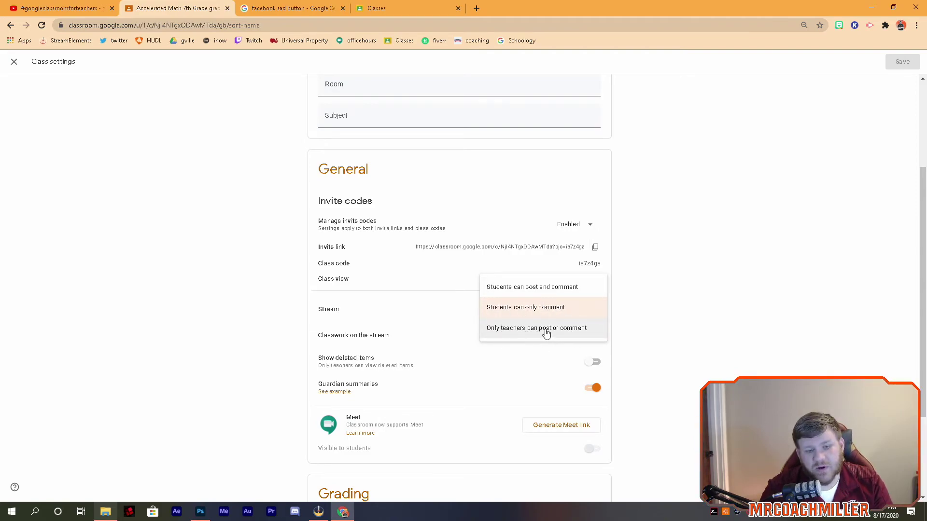
left_click(430, 309)
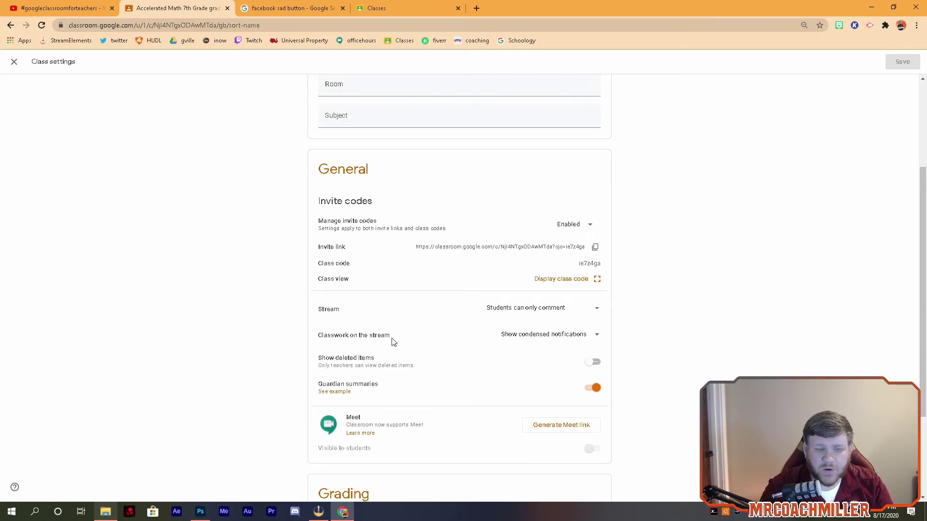
left_click(539, 335)
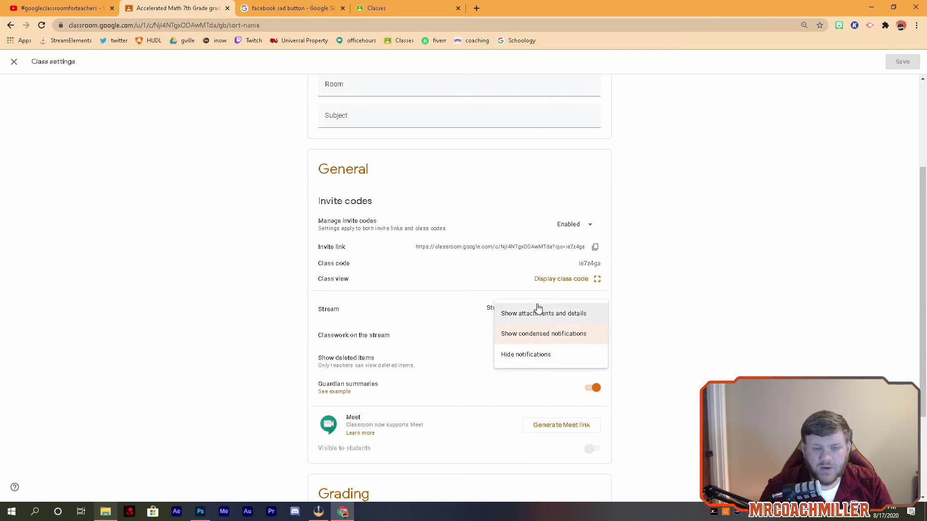
left_click(534, 315)
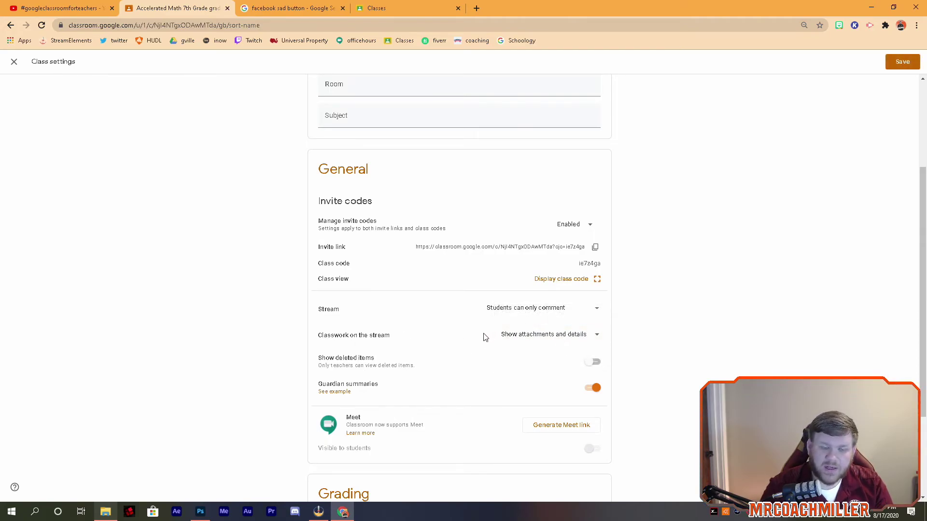
left_click(566, 337)
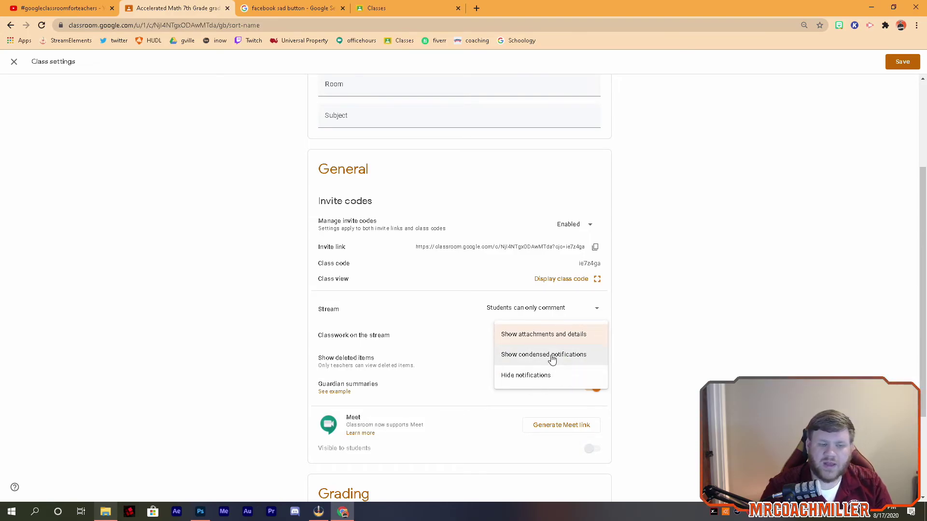
left_click(431, 337)
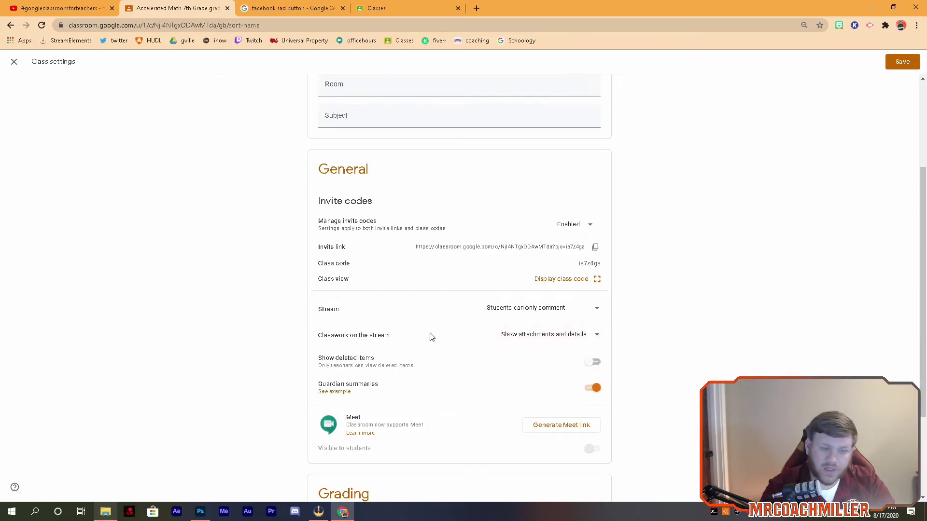
Step: Review the overall grade calculation options, keeping "No overall grade", and add a blank grade category only to inspect it and remove it
scroll(431, 337, "up", 3)
scroll(429, 326, "down", 6)
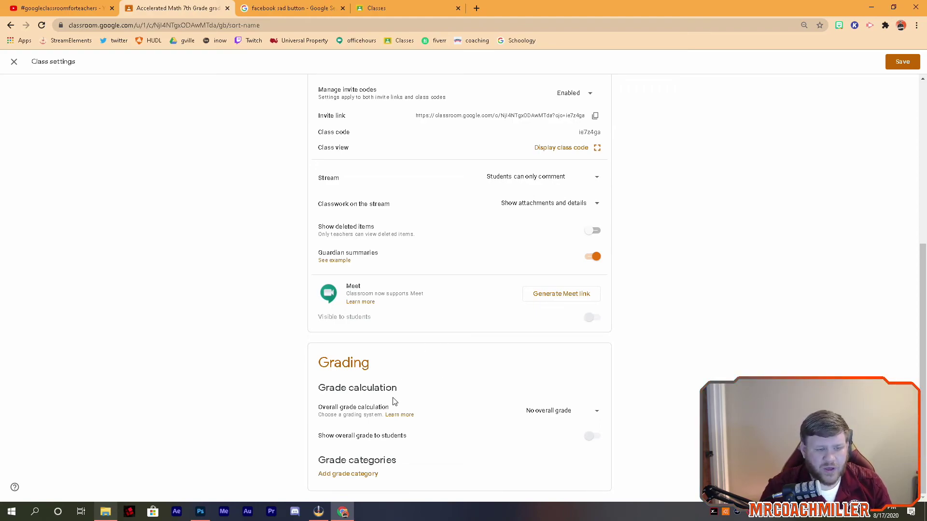
left_click(577, 414)
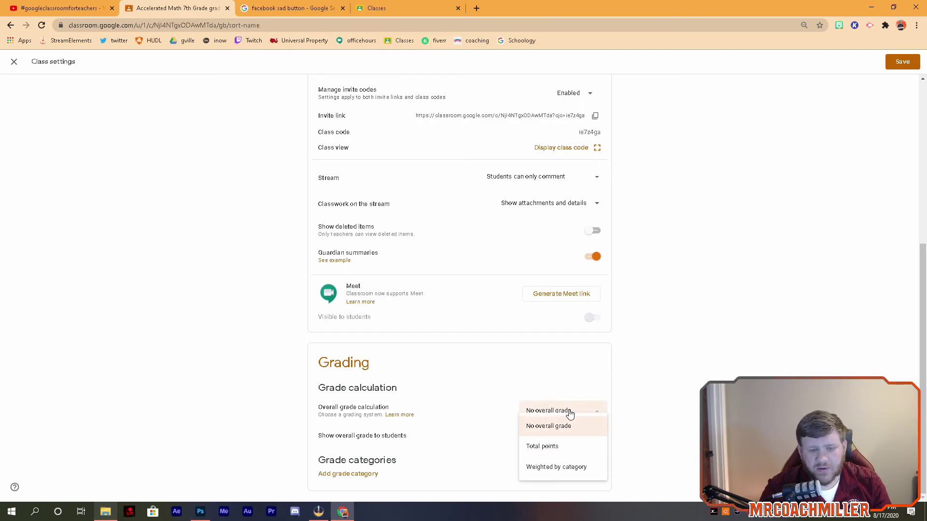
left_click(543, 425)
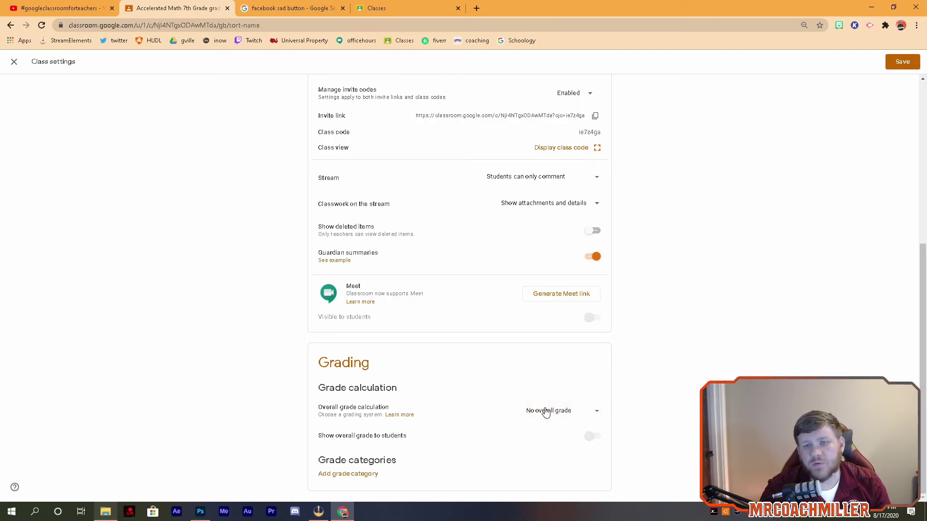
left_click(548, 414)
left_click(531, 411)
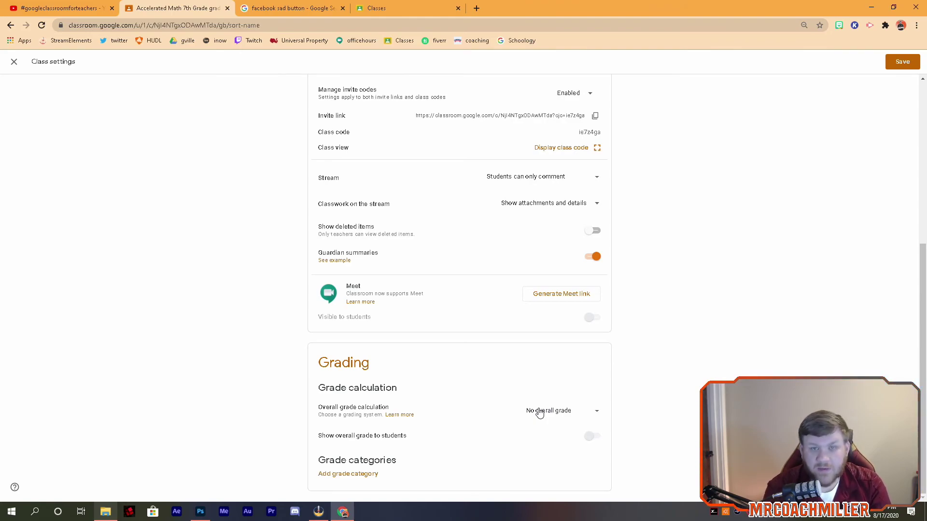
left_click(534, 411)
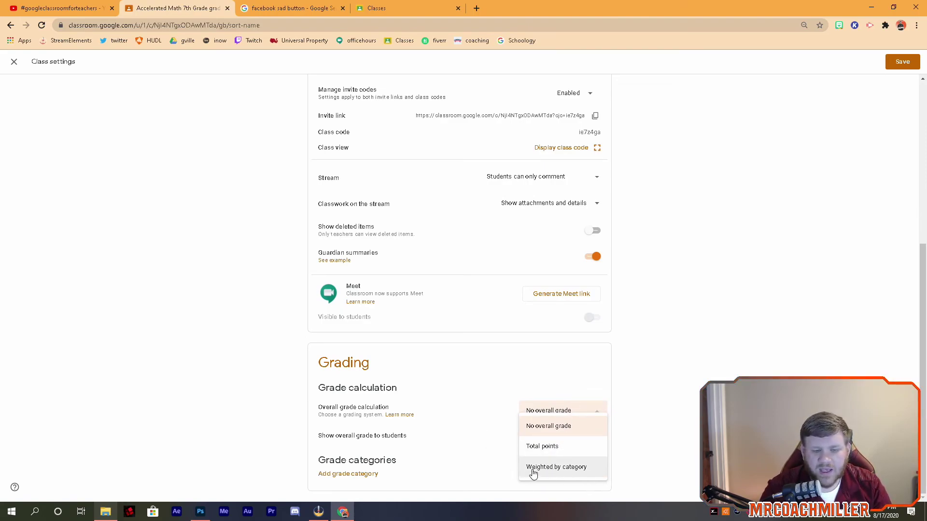
left_click(461, 436)
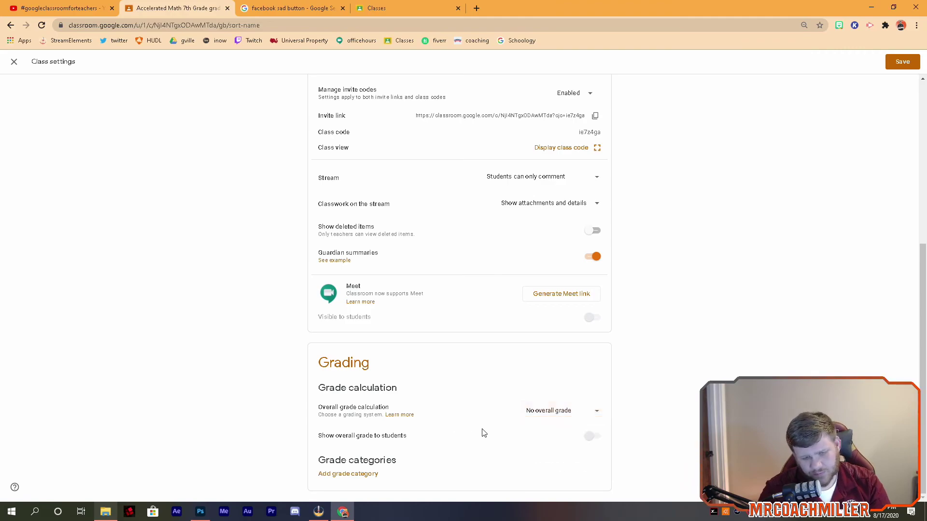
left_click(354, 478)
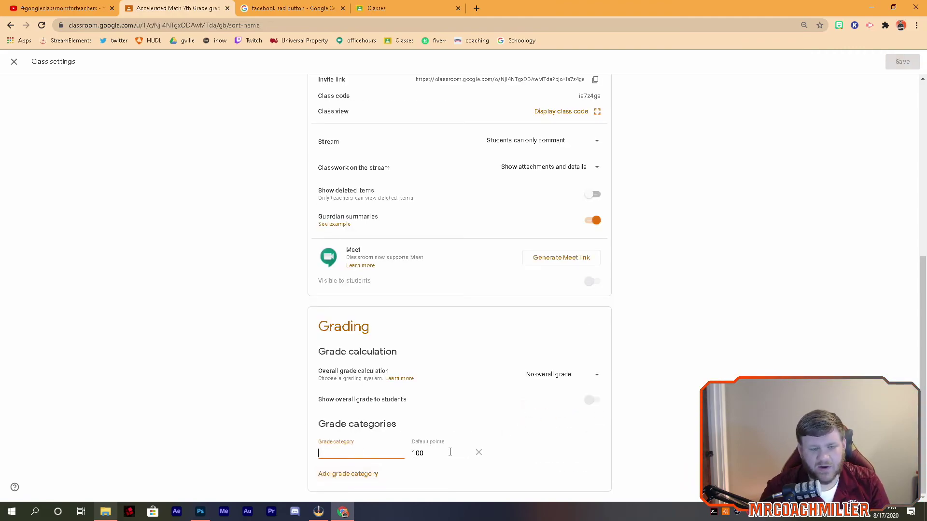
left_click(479, 454)
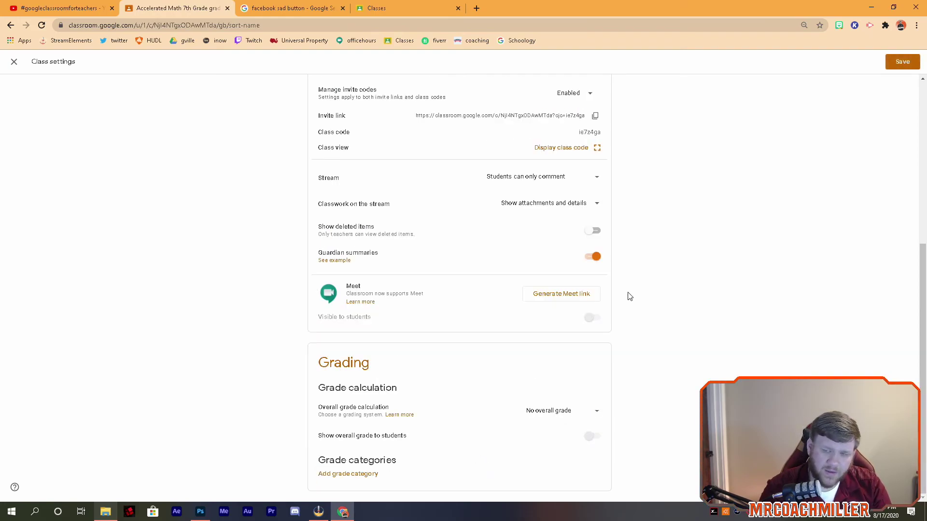
Step: Save the class settings, then view the Classwork page and return to the class stream
scroll(842, 217, "up", 6)
left_click(894, 62)
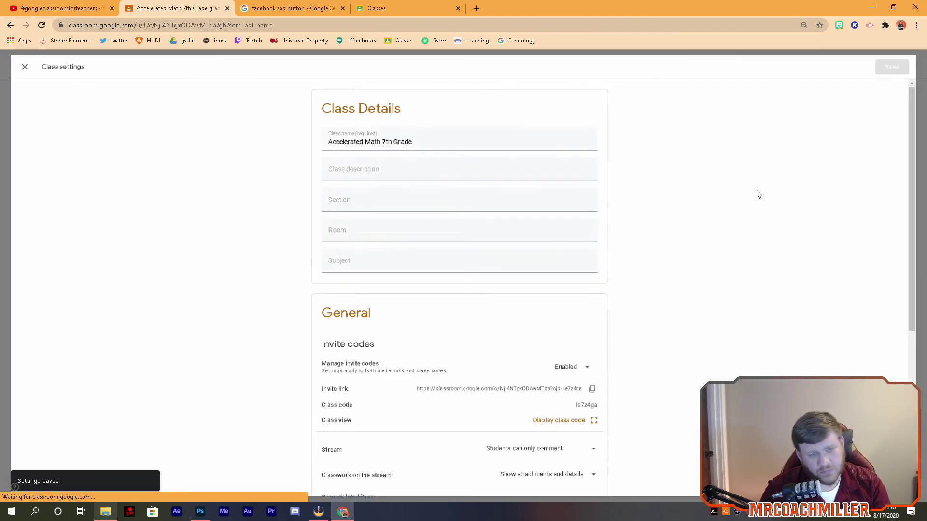
left_click(441, 66)
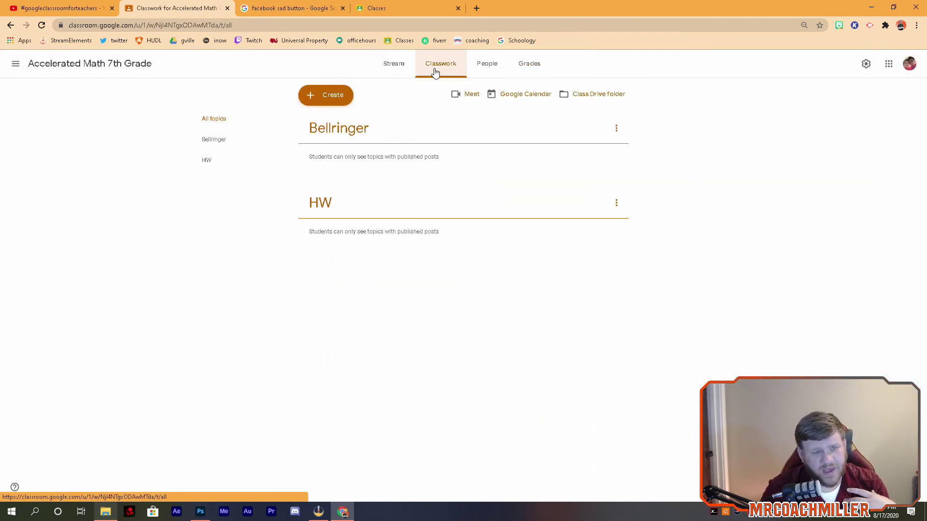
left_click(394, 64)
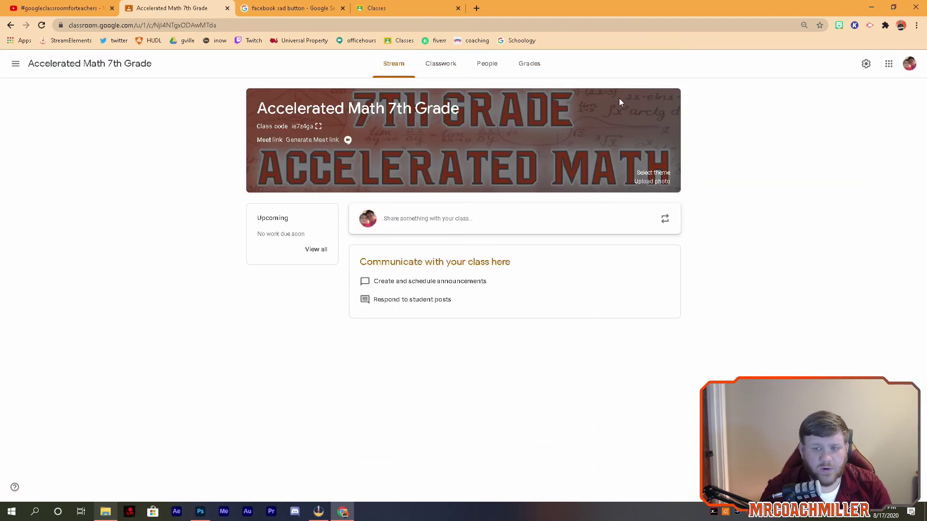